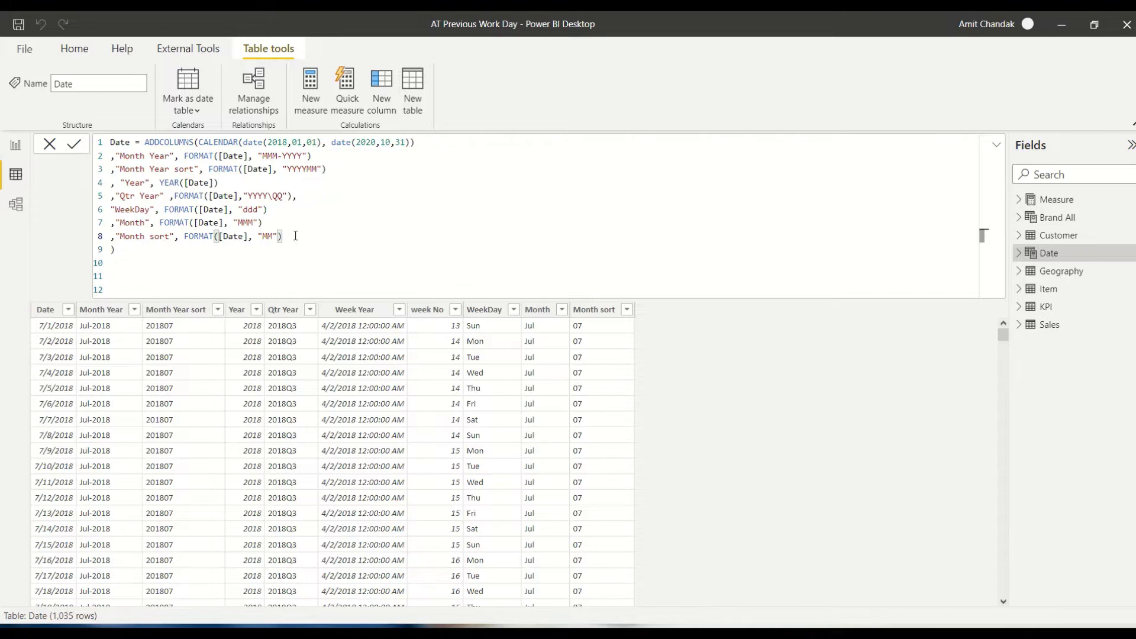
- Make room before the closing parenthesis of the Date table formula and begin a "Work Day" column with an IF function
key(Return)
key(Return)
key(Return)
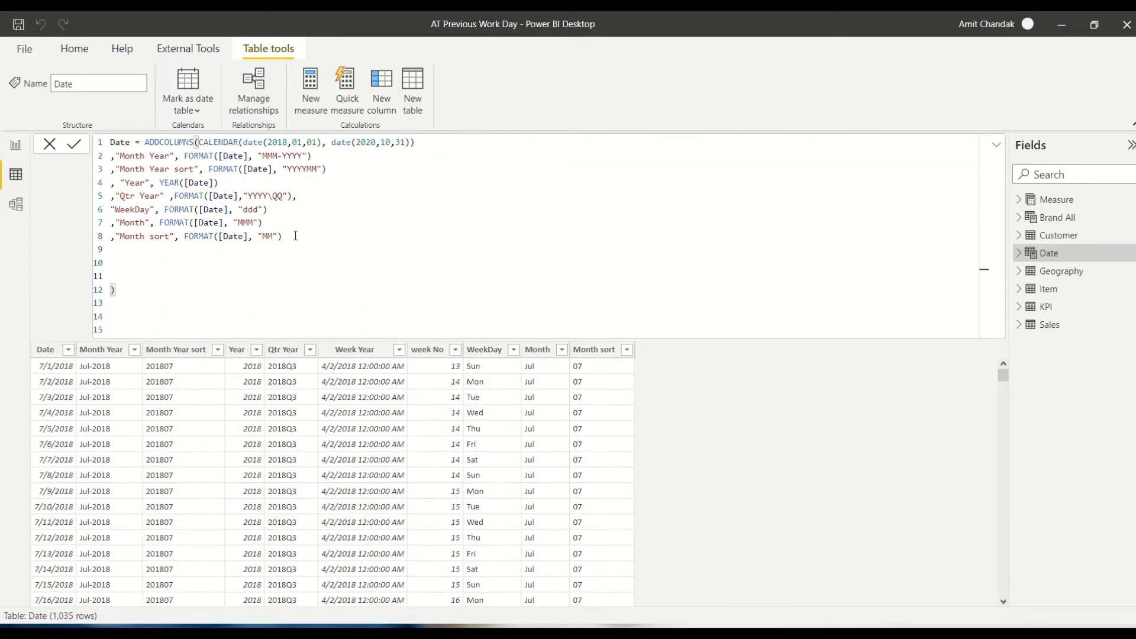
key(Up)
key(Up)
text(, ")
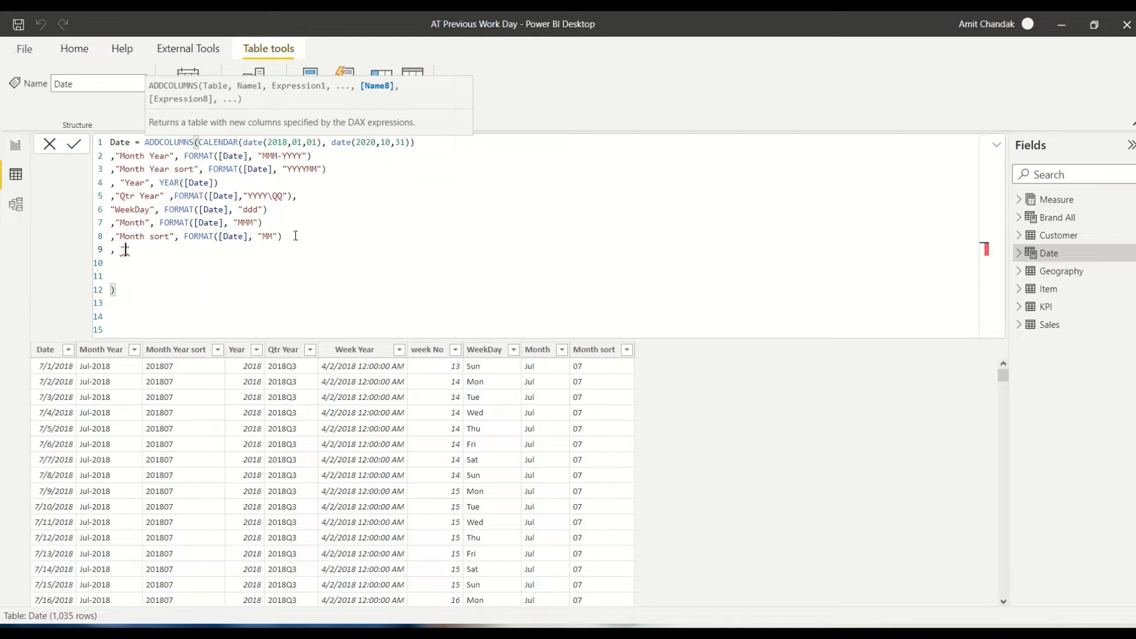
text(Work Day", if()
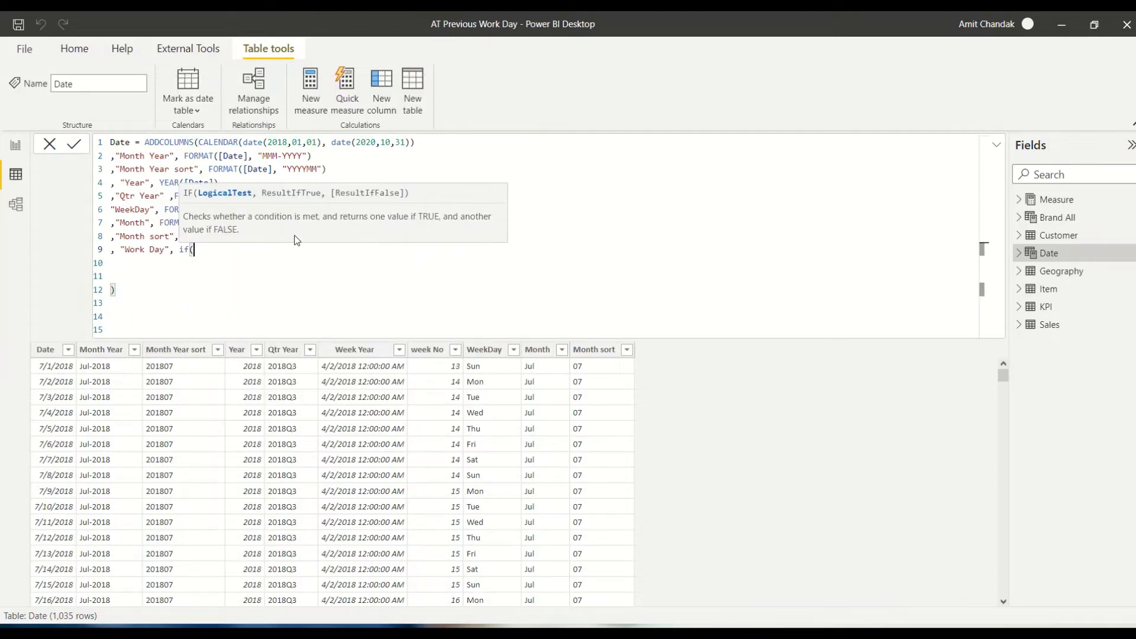
- Start the logical test of the Work Day column's IF with the WEEKDAY function
text(wor)
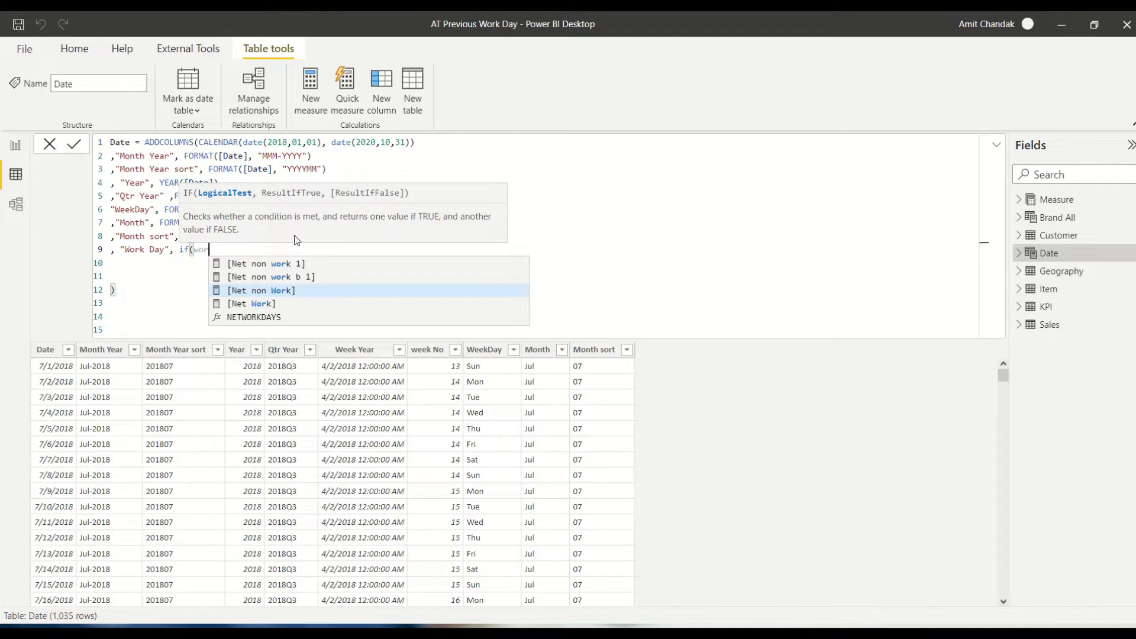
key(BackSpace)
key(BackSpace)
key(BackSpace)
text(we)
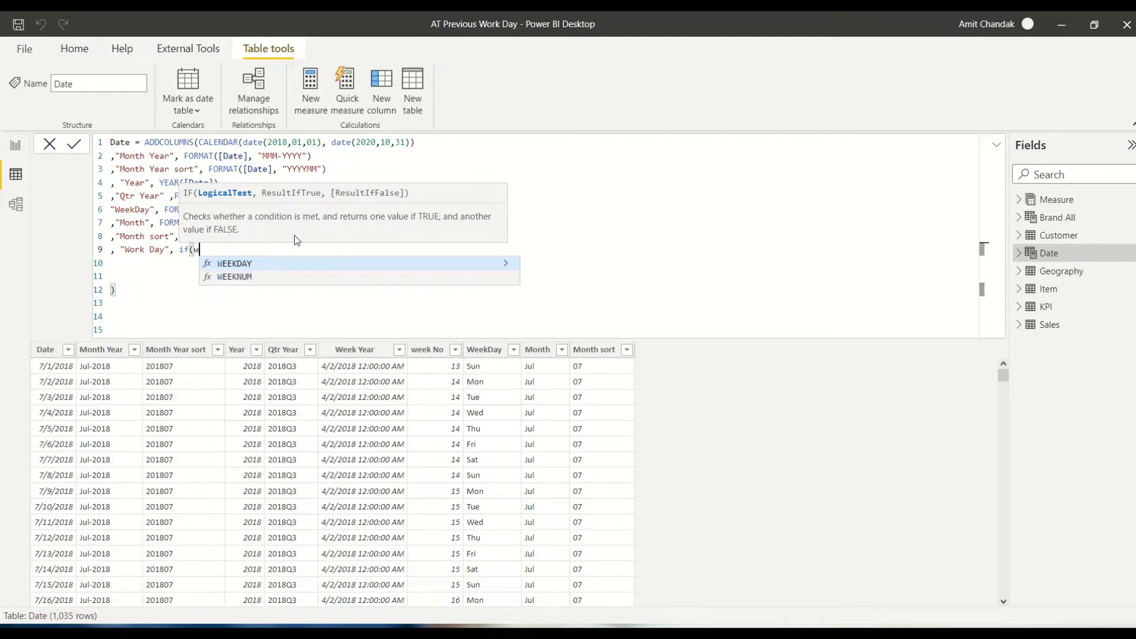
text(e)
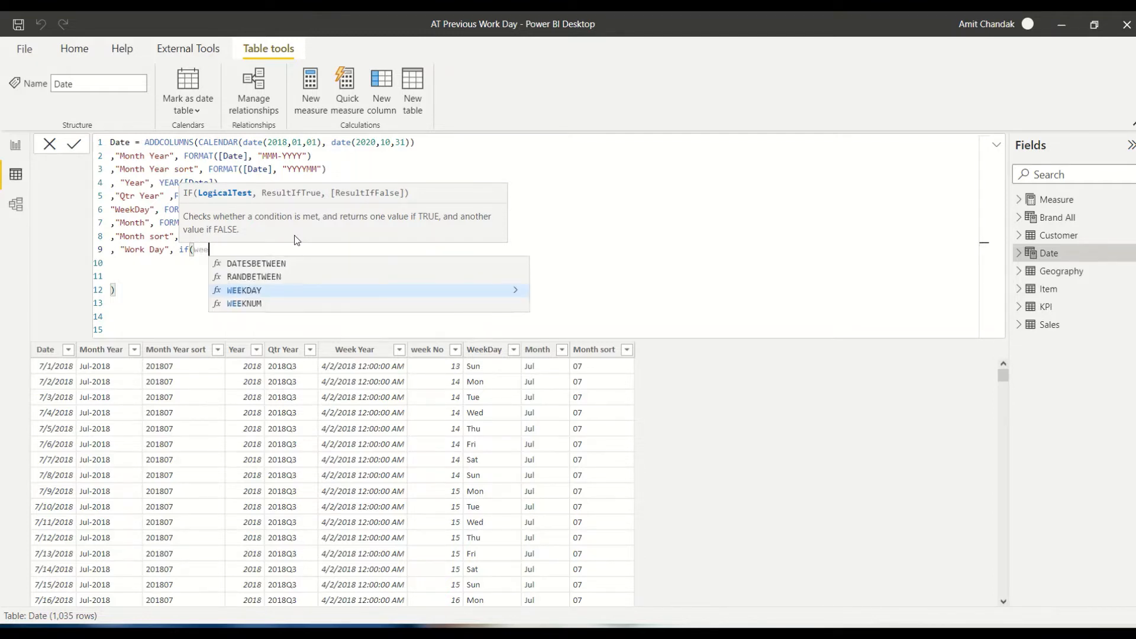
text(k)
key(Tab)
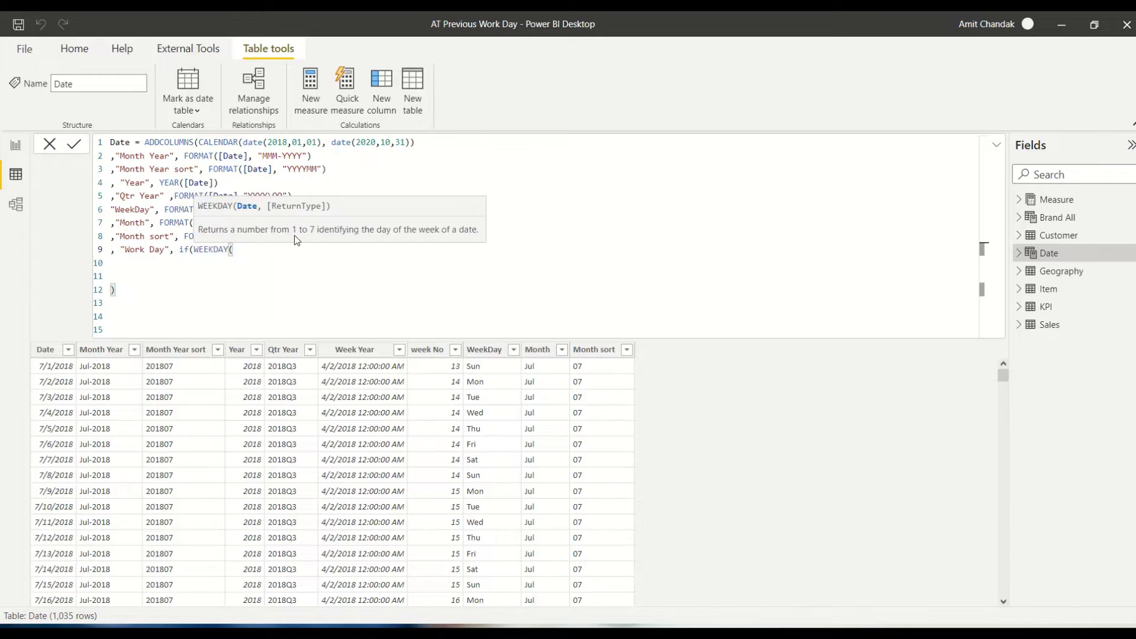
- Complete the Work Day expression so WEEKDAY([Date],2)>=6 returns 0 and any other day returns 1
text([dat)
key(Tab)
text(,)
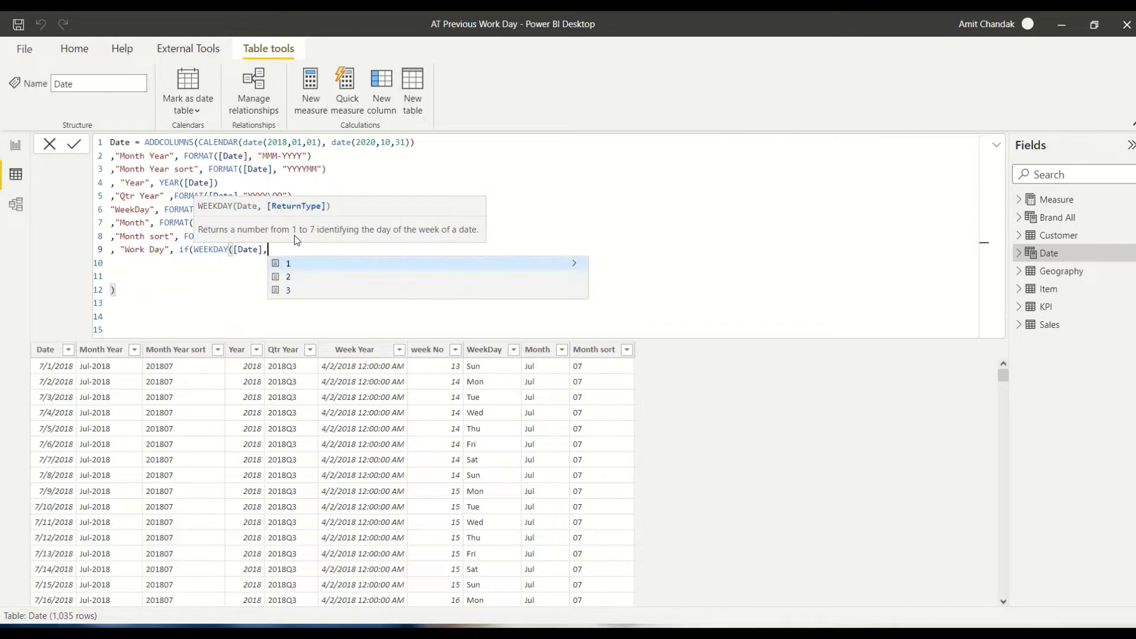
text(2)
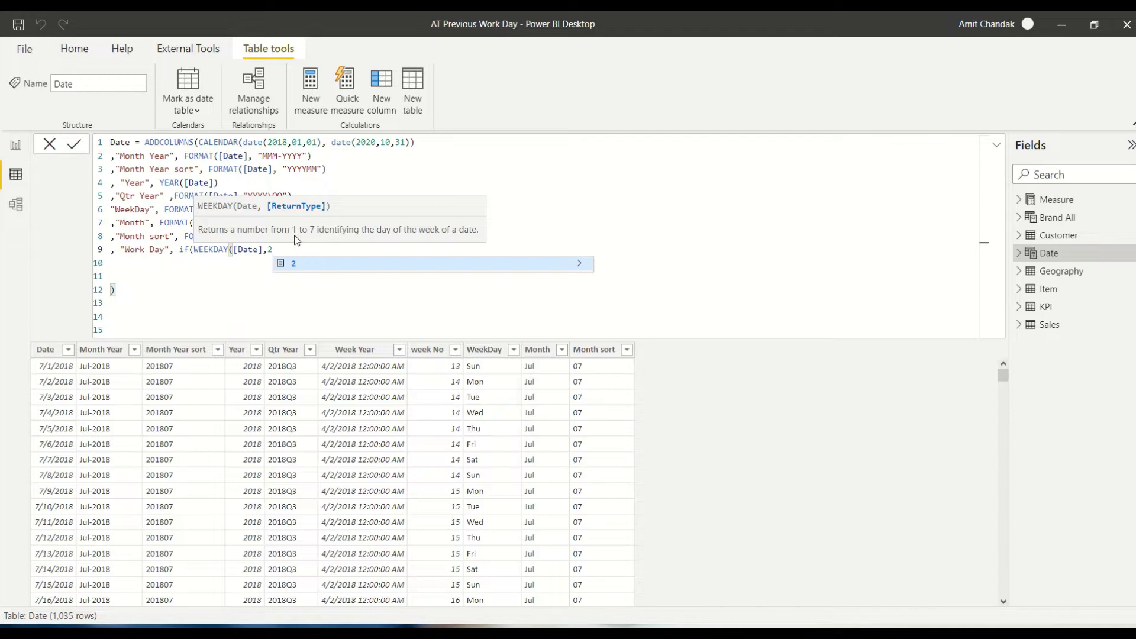
text())
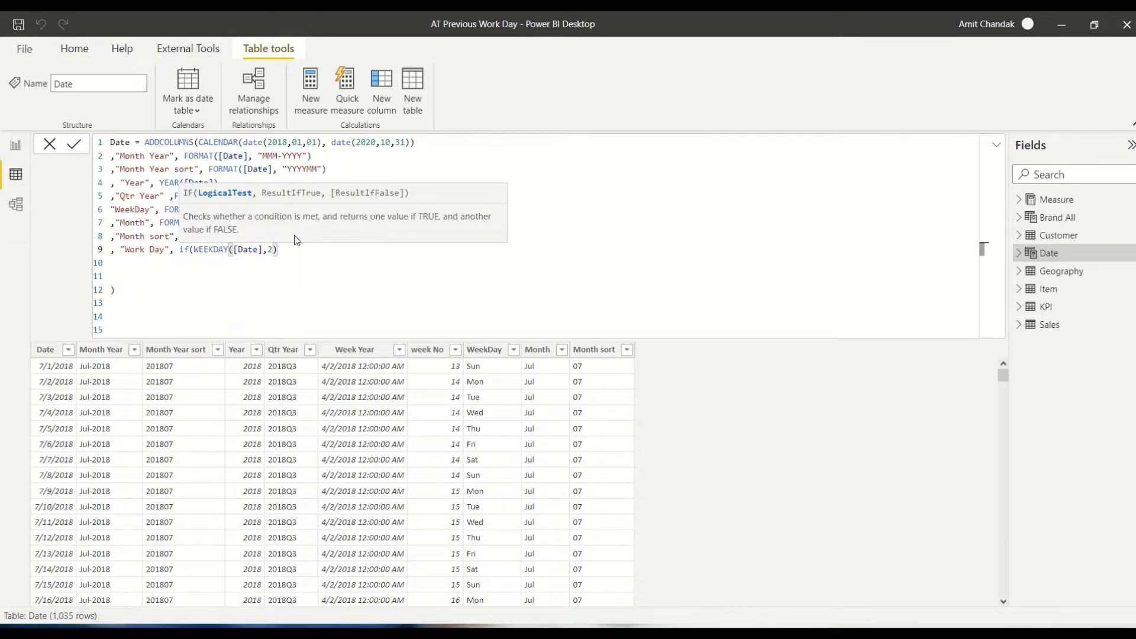
text(>=6)
text(,1)
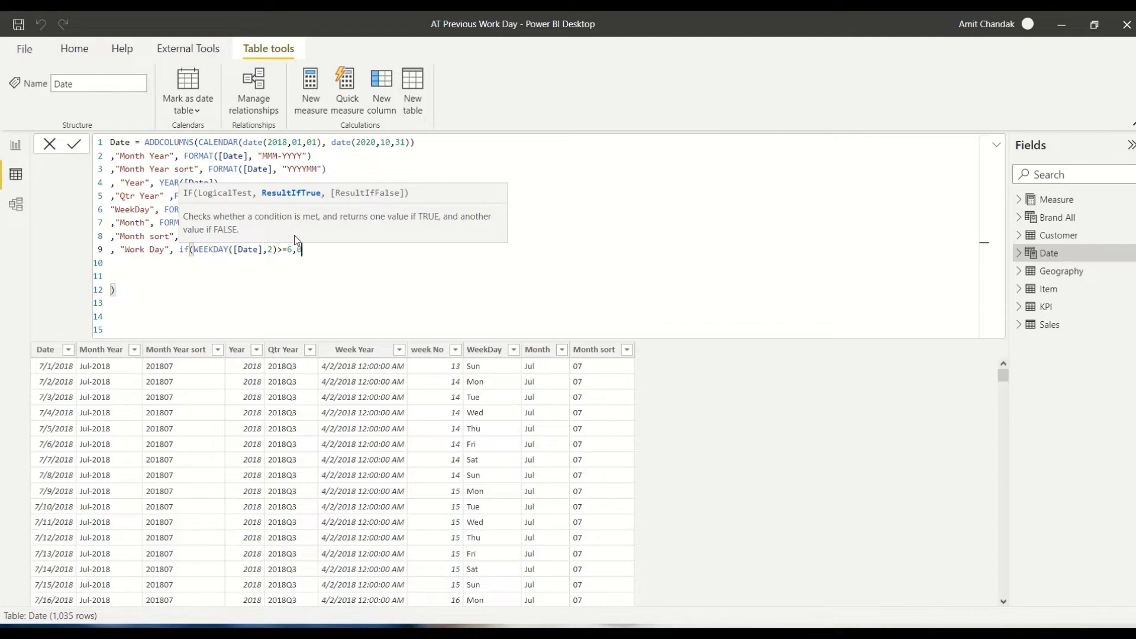
text(,1))
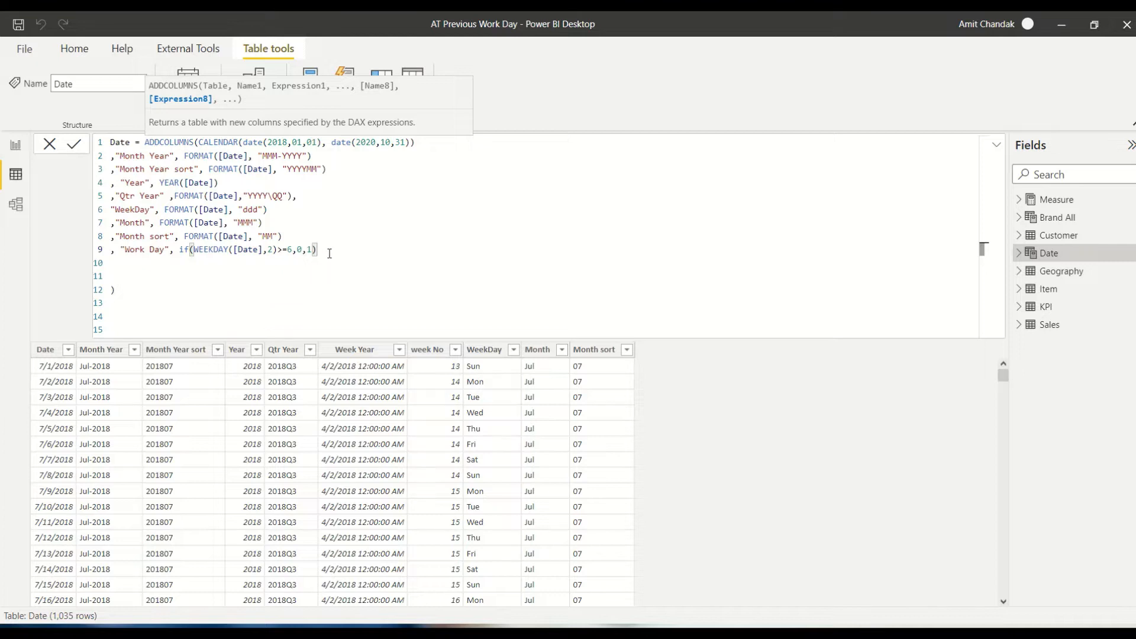
- Duplicate the Work Day line below itself in the formula and name the copied column "Work Day Date"
drag(319, 249, 125, 243)
click(125, 244)
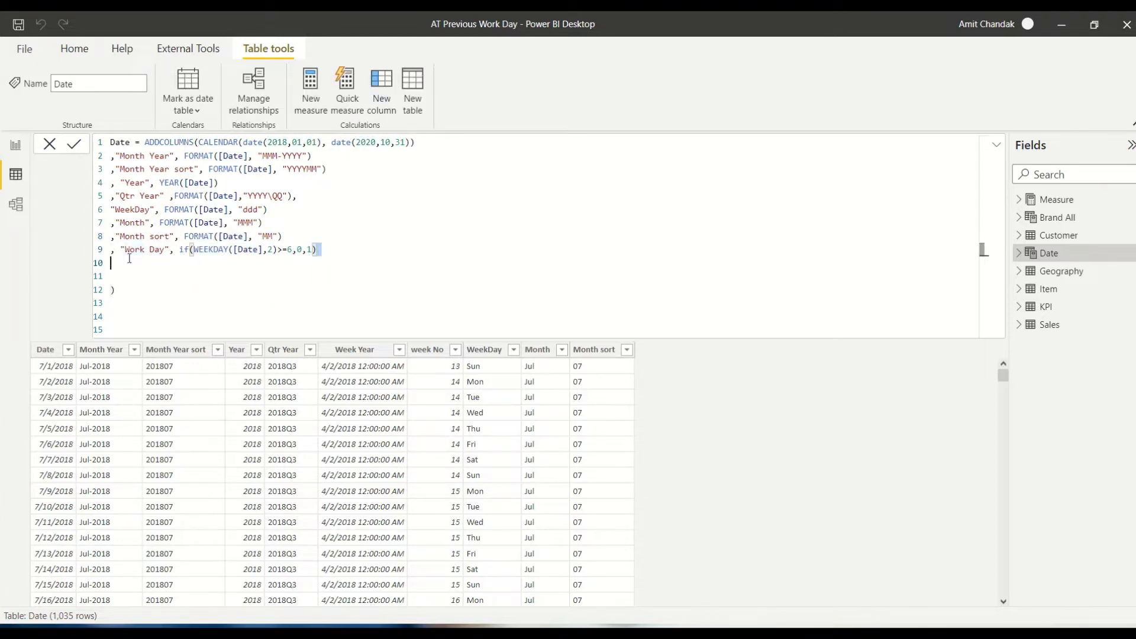
drag(319, 249, 111, 255)
key(ctrl+c)
click(116, 261)
key(ctrl+v)
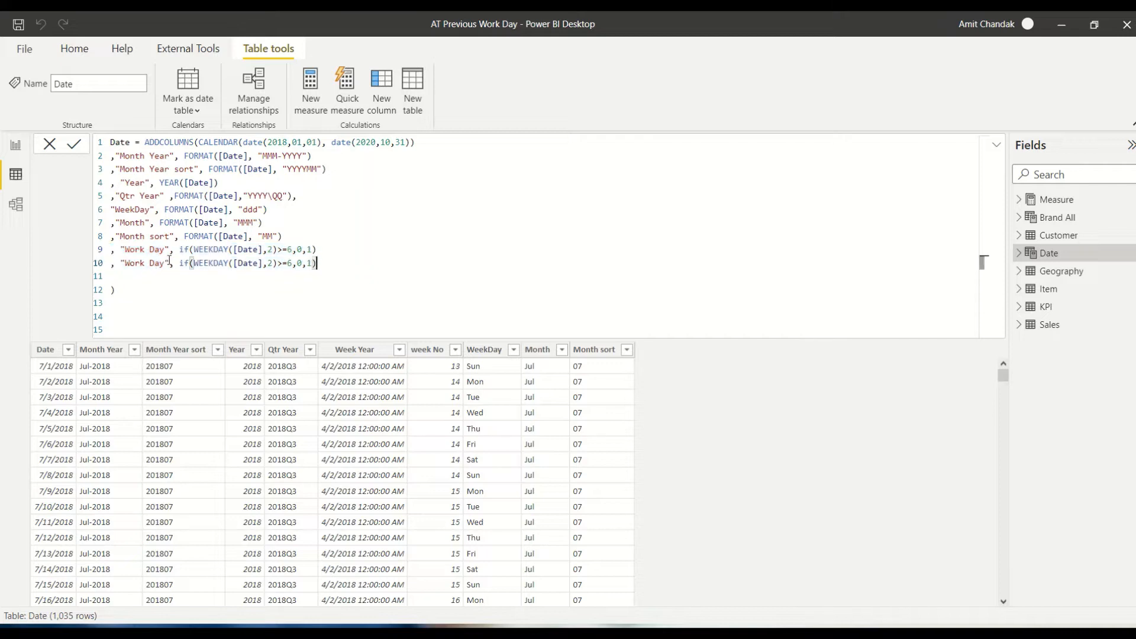
click(166, 262)
text(Date)
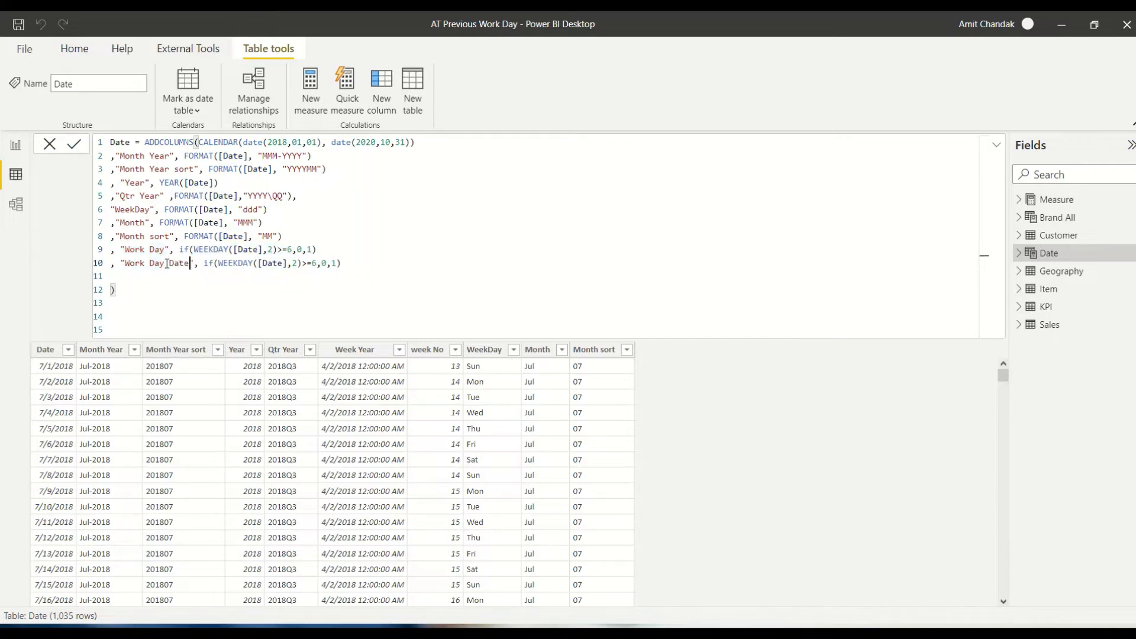
- Change the Work Day Date results to BLANK() when true and [Date] when false, and apply the table formula
double_click(325, 263)
text(bl)
key(Tab)
key(Right)
key(Right)
key(BackSpace)
text([)
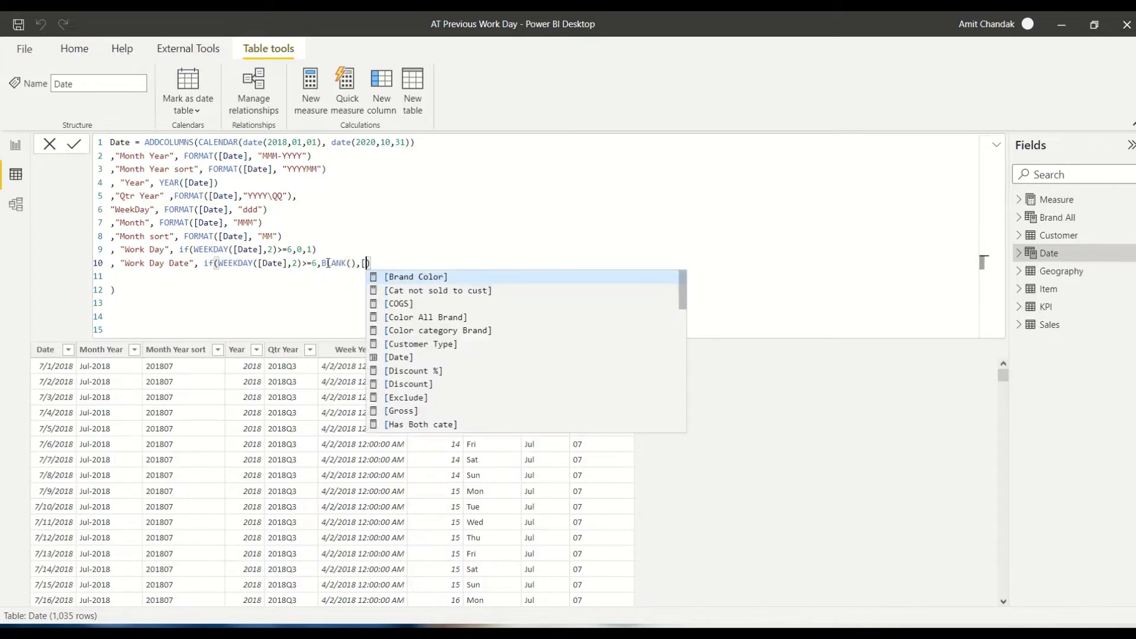
text(Date)
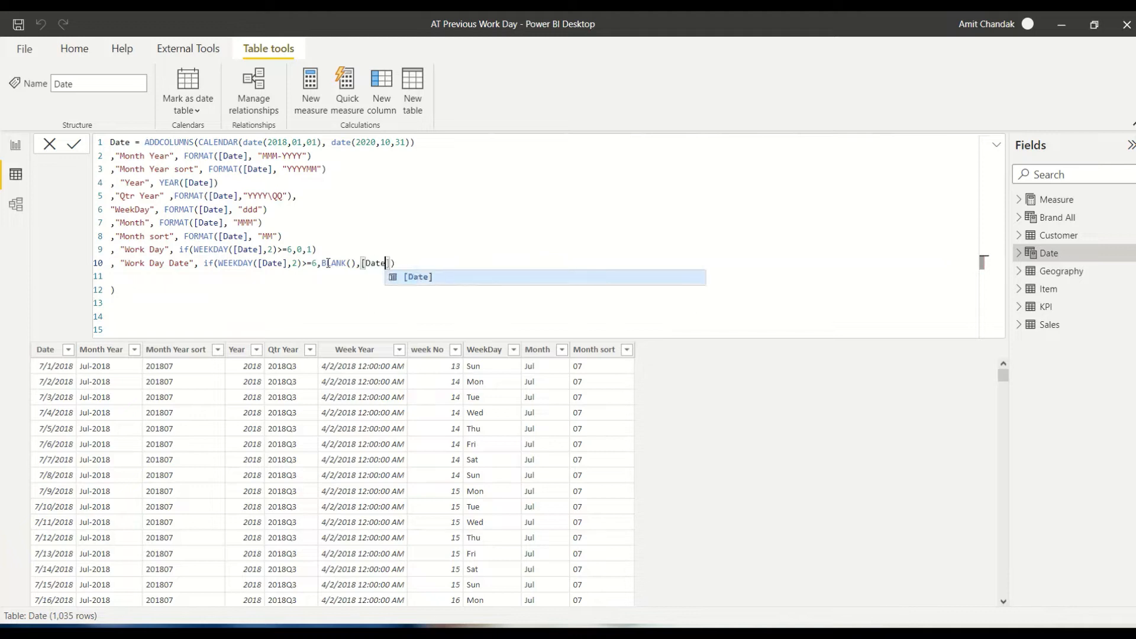
key(Tab)
key(Down)
key(Down)
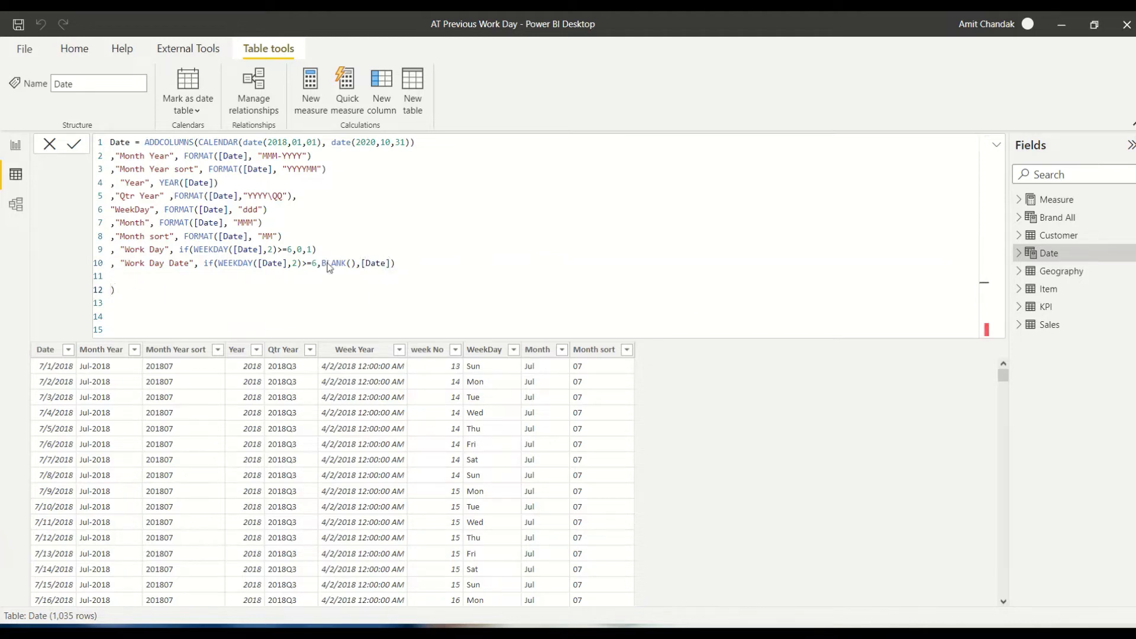
key(Return)
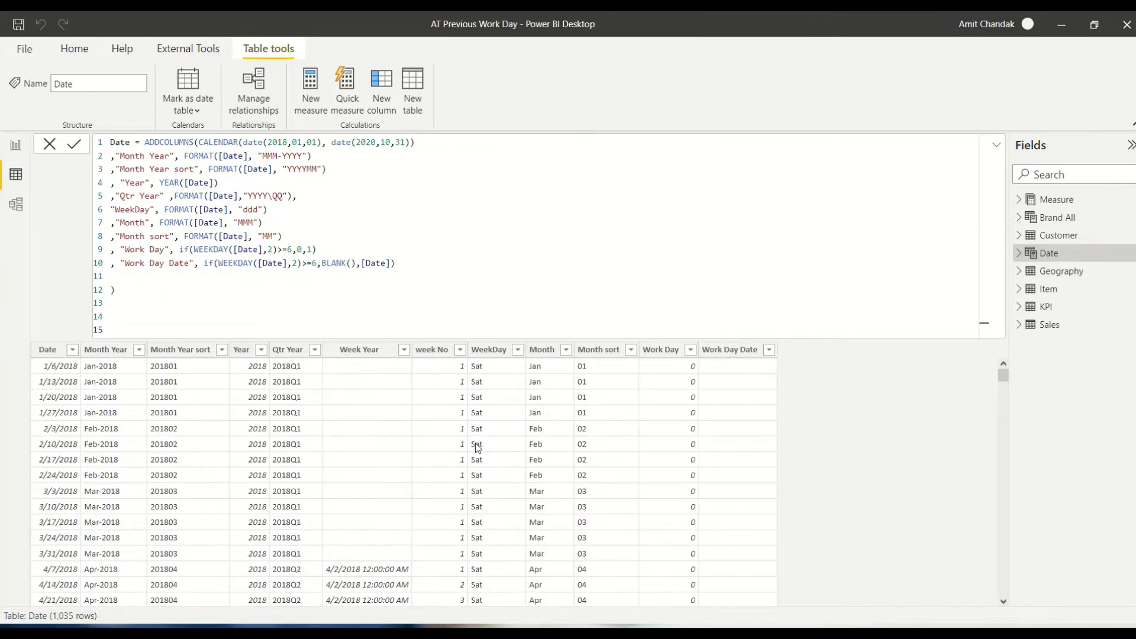
- Sort the table by the Date column in ascending order and select the Work Day Date column
click(72, 350)
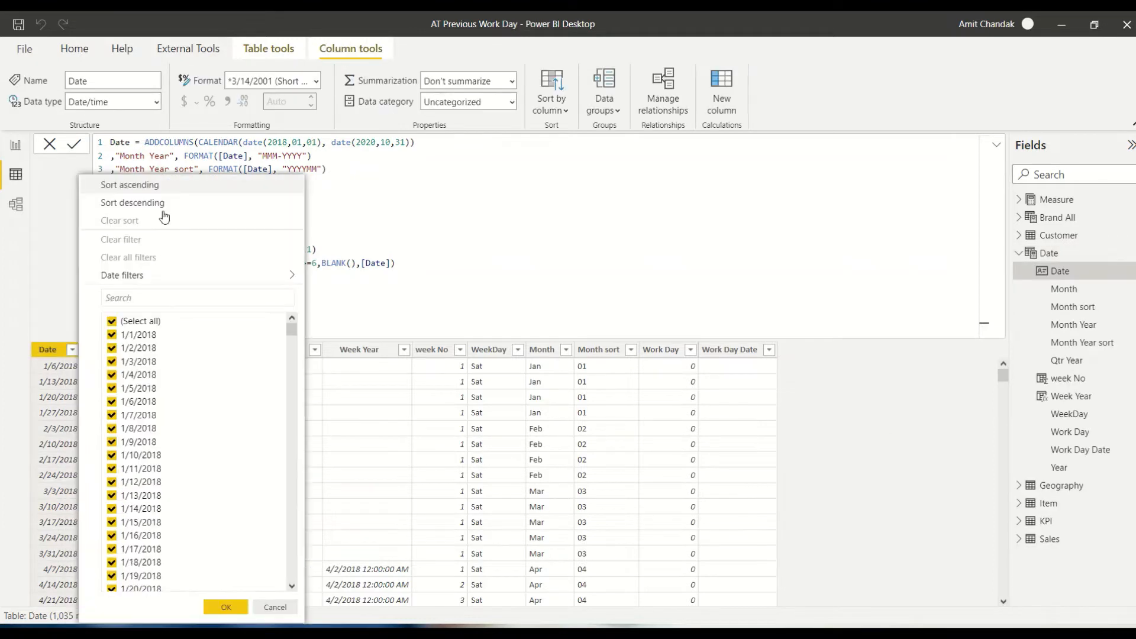
click(156, 185)
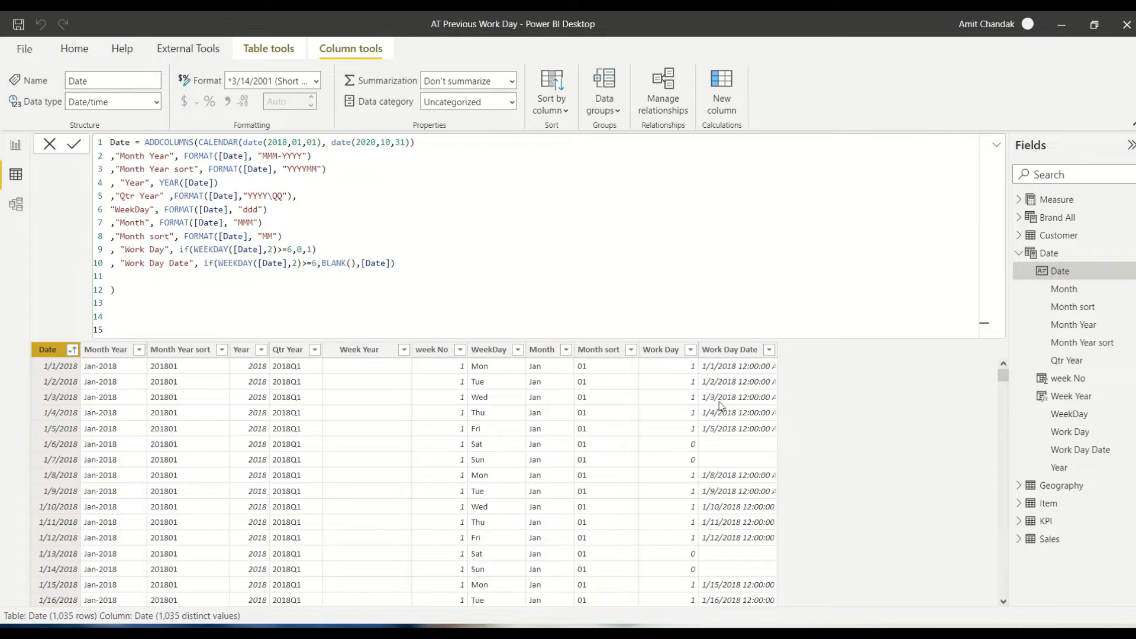
click(738, 353)
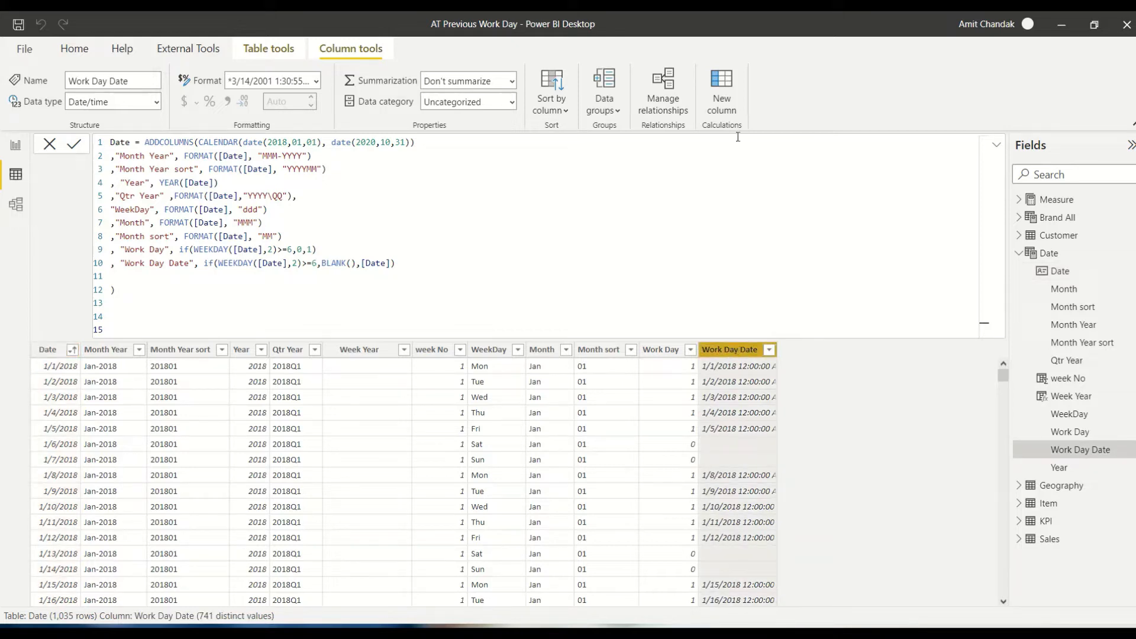
- Add a calculated column named Rank Work Day to the Date table, starting its formula with RANKX
click(723, 110)
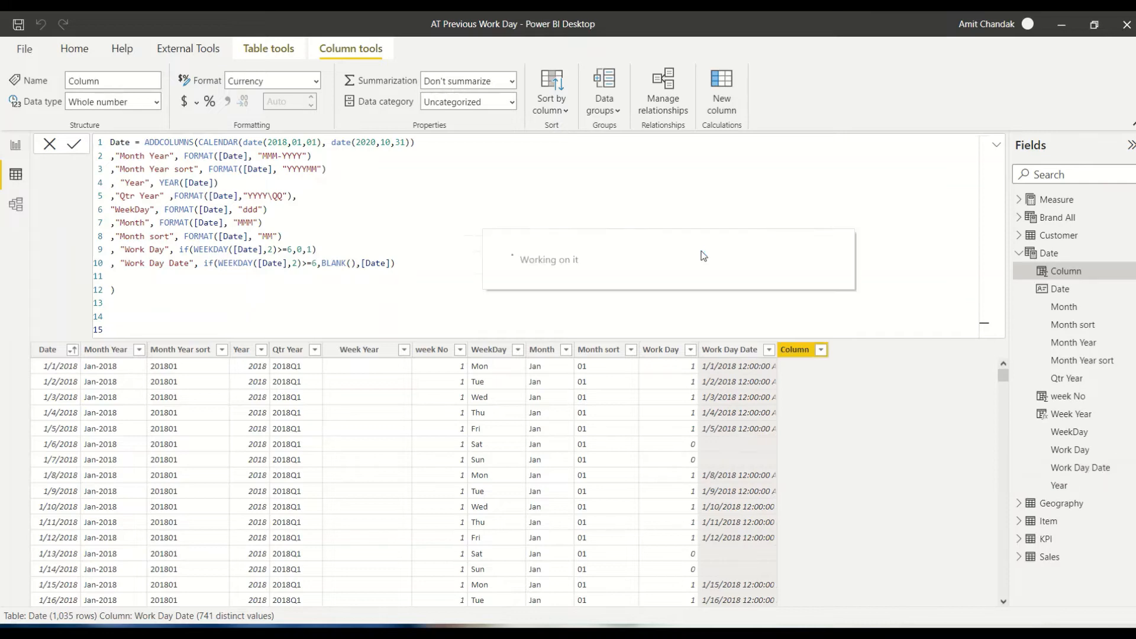
double_click(120, 144)
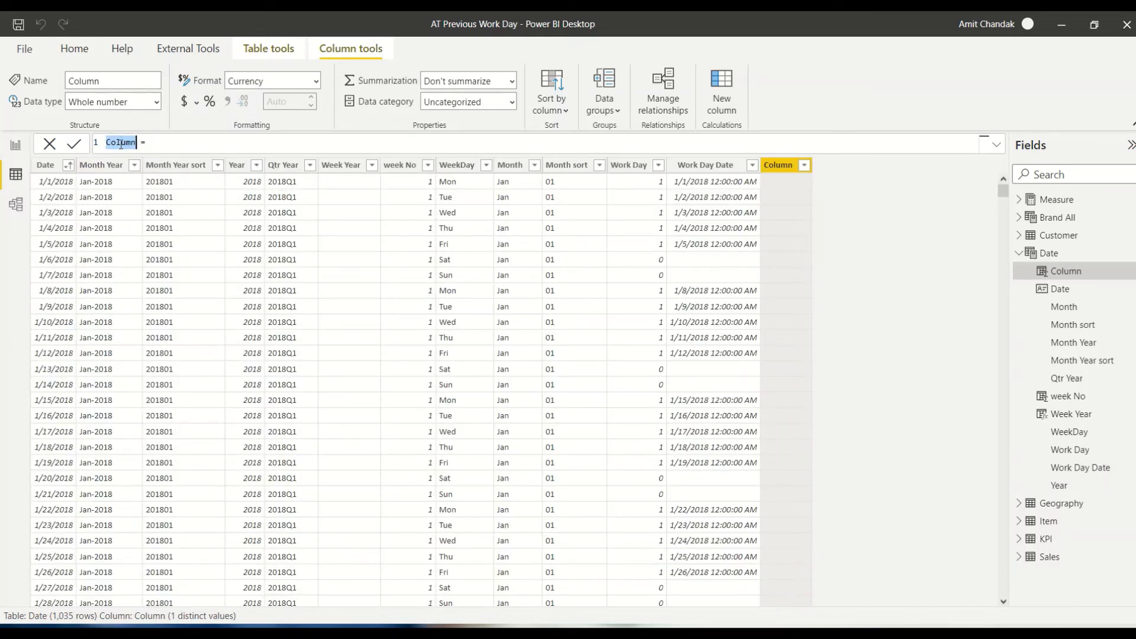
text(Rank Work Day = RANKX()
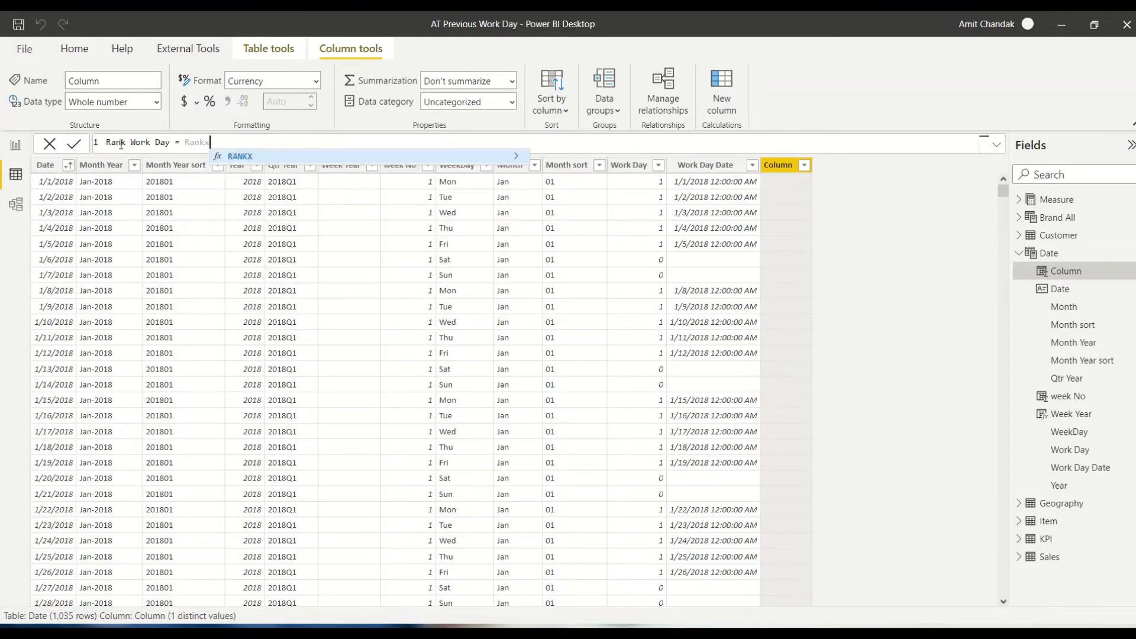
- Replace the RANKX call in the Rank Work Day formula with the start of an IF function
text(if)
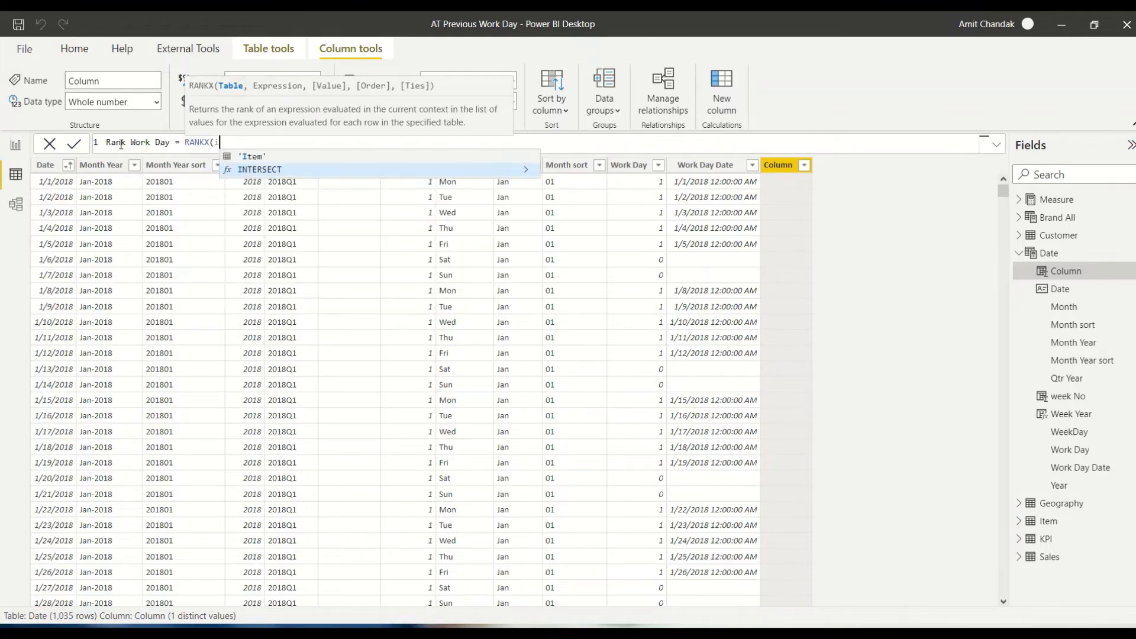
key(BackSpace)
key(BackSpace)
key(BackSpace)
key(BackSpace)
key(BackSpace)
key(BackSpace)
key(BackSpace)
key(BackSpace)
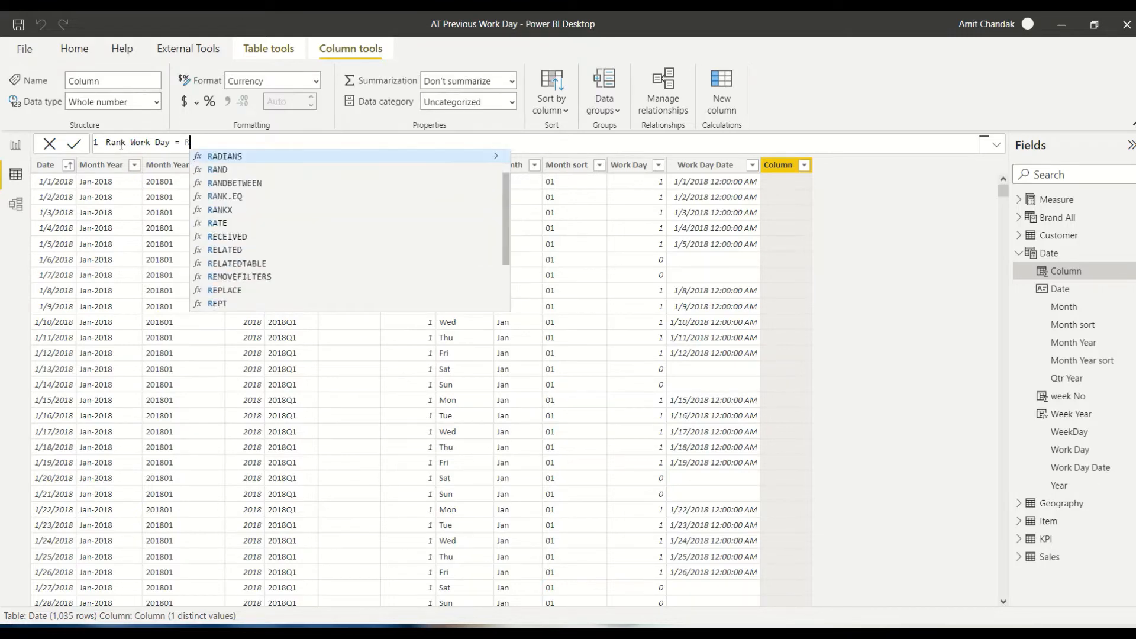
text(if()
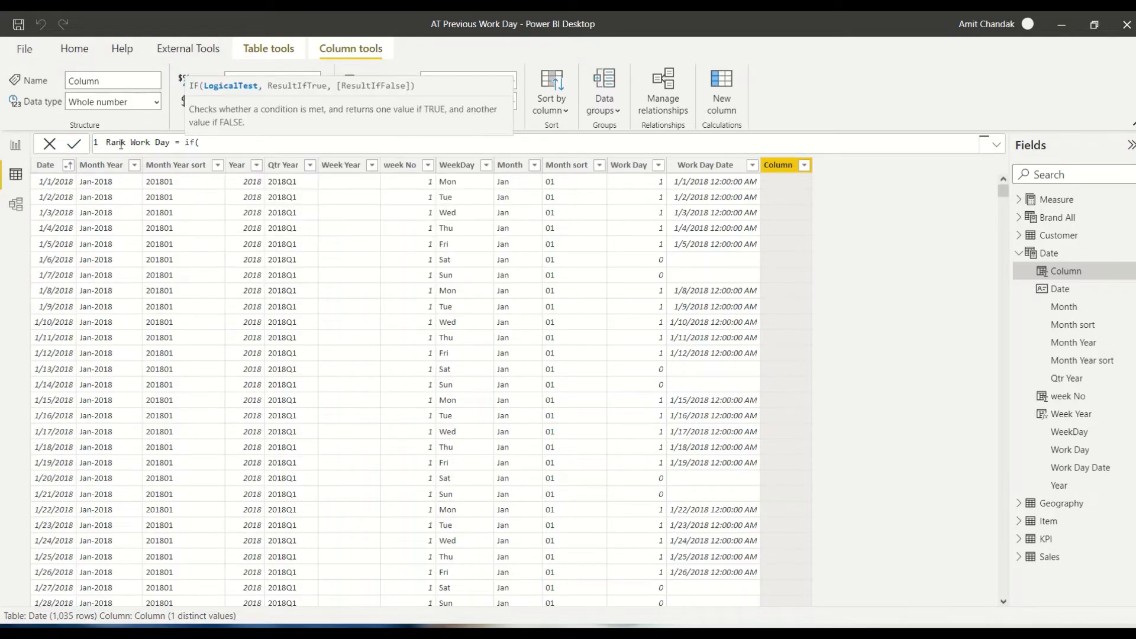
- Set the IF test to [Work Day]=0 with BLANK() as the result when true
text([wo)
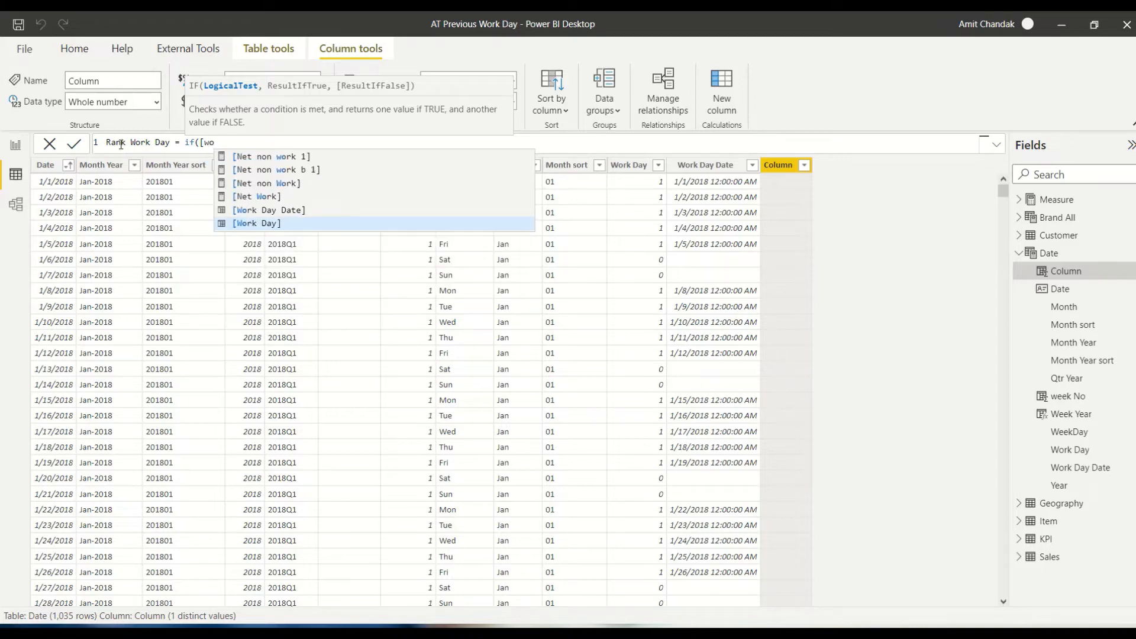
key(Tab)
text(=)
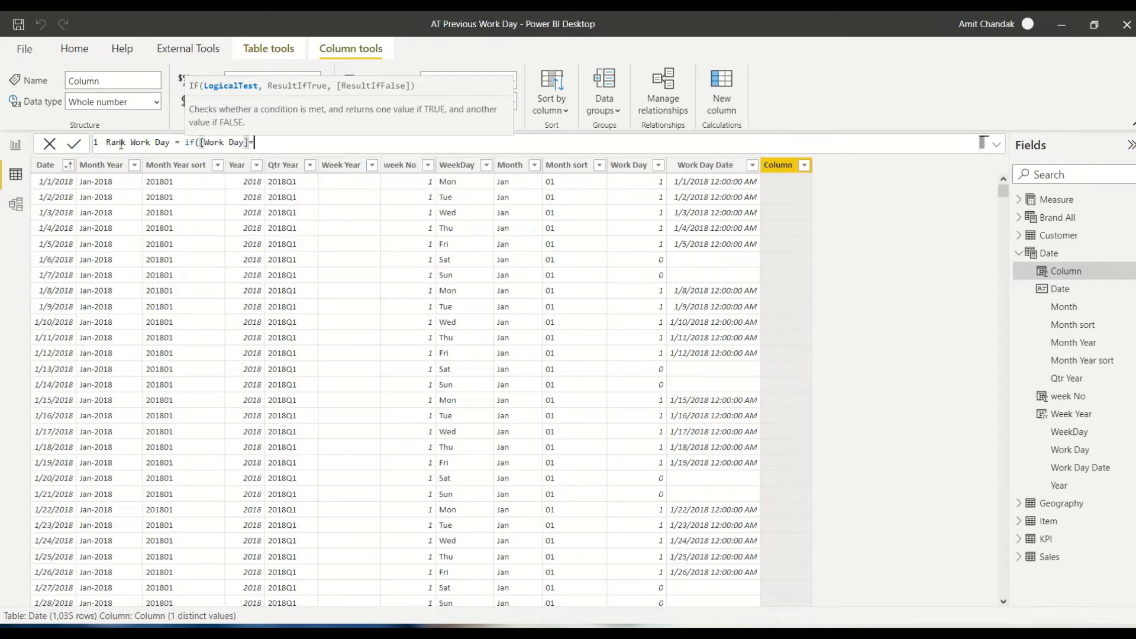
text(0, BLANK())
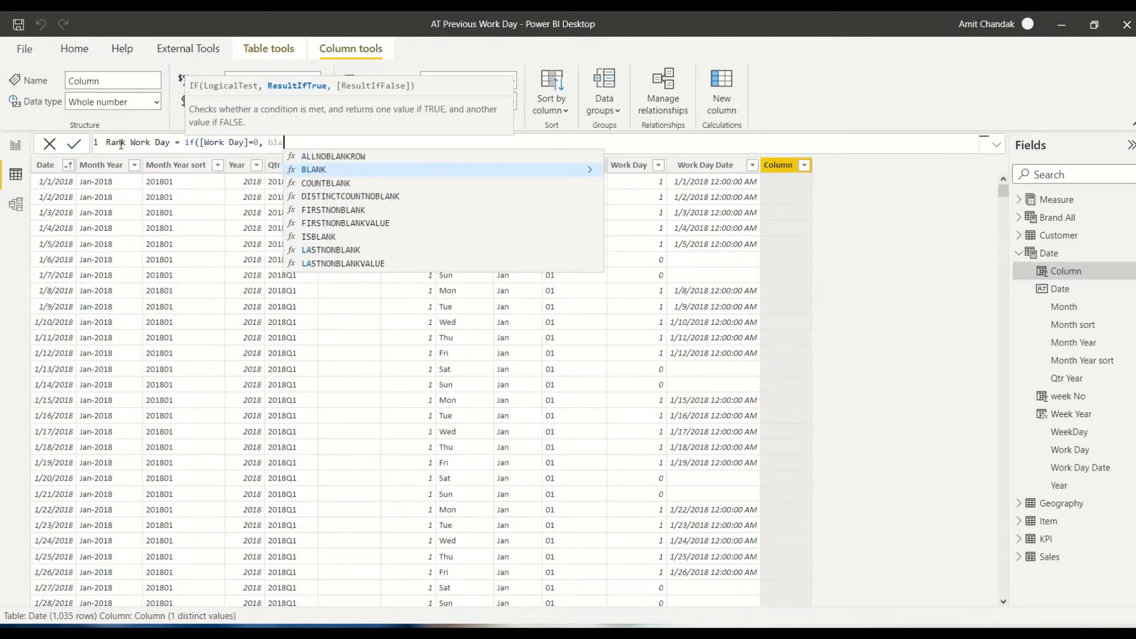
key(Tab)
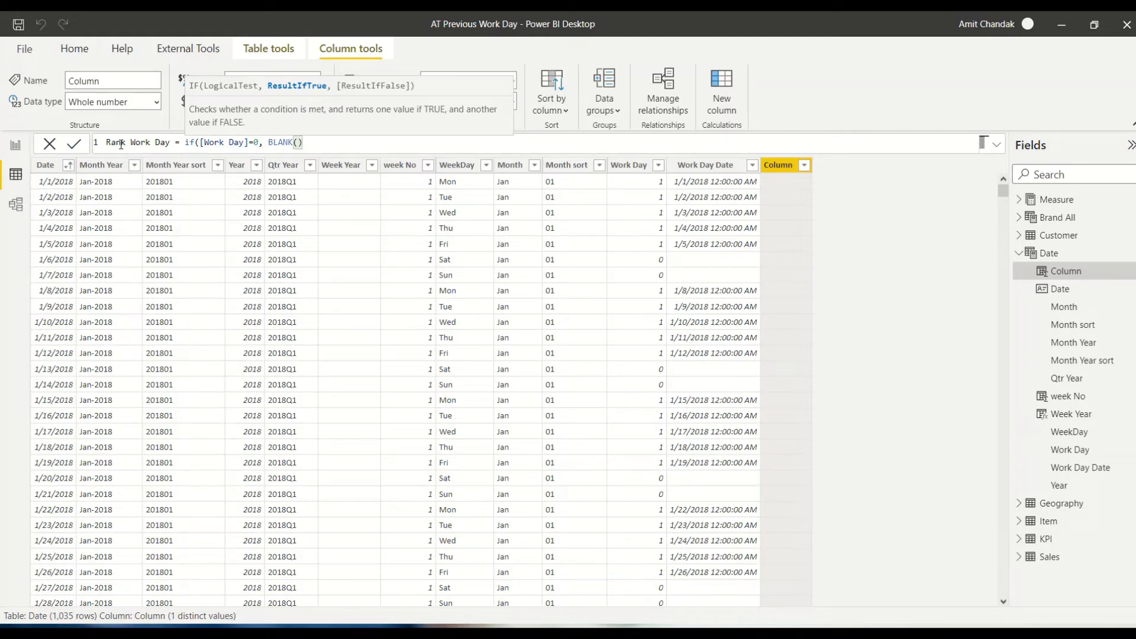
text(,)
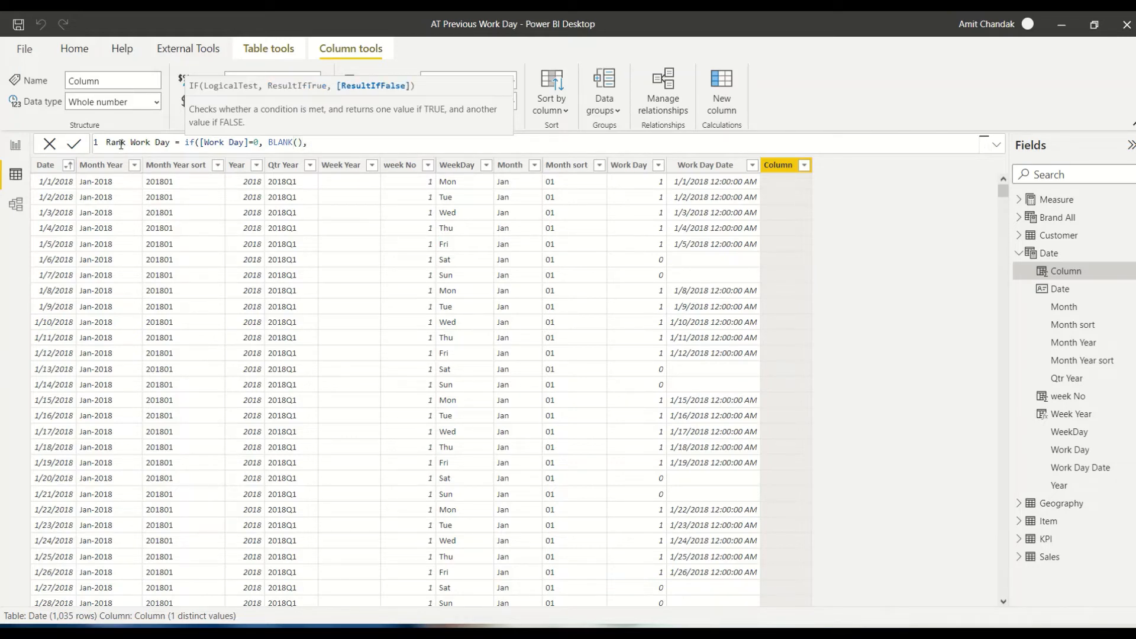
- Set the IF's false result to a RANKX over FILTER('Date', 'Date'[Work Day]=1)
text( rankx)
key(Tab)
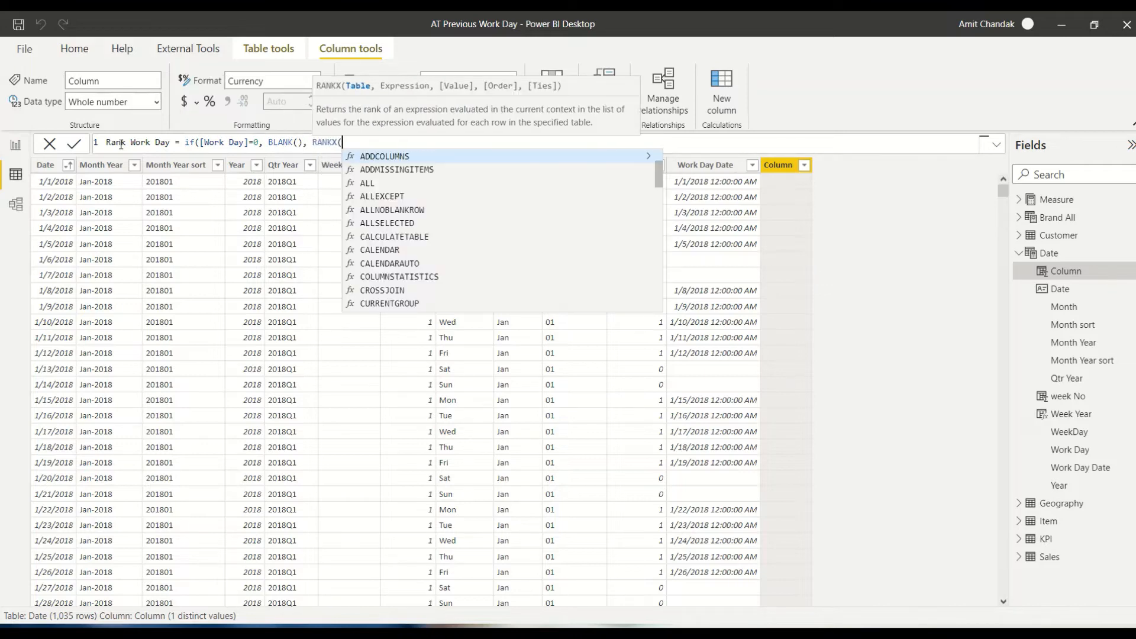
text(fil)
key(Tab)
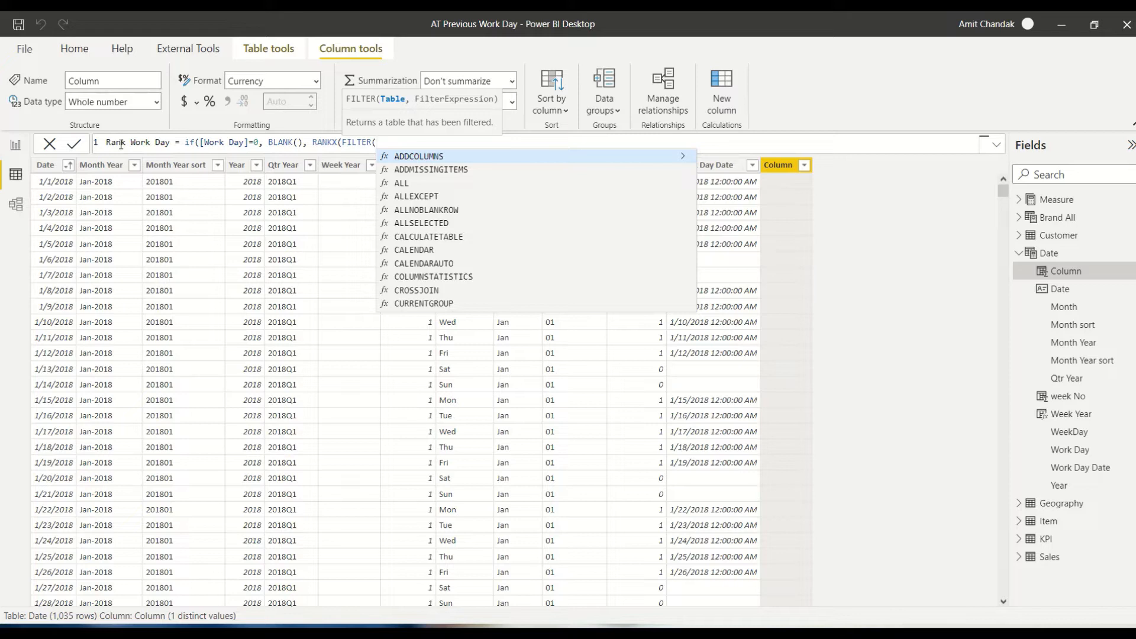
text(dat)
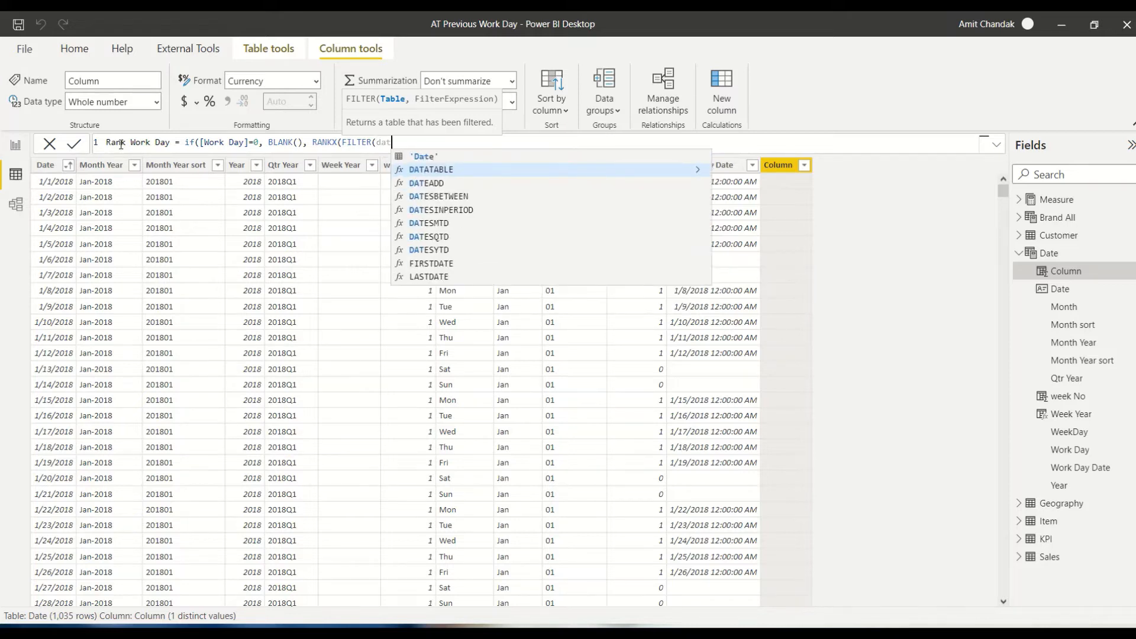
key(Up)
key(Tab)
text(, )
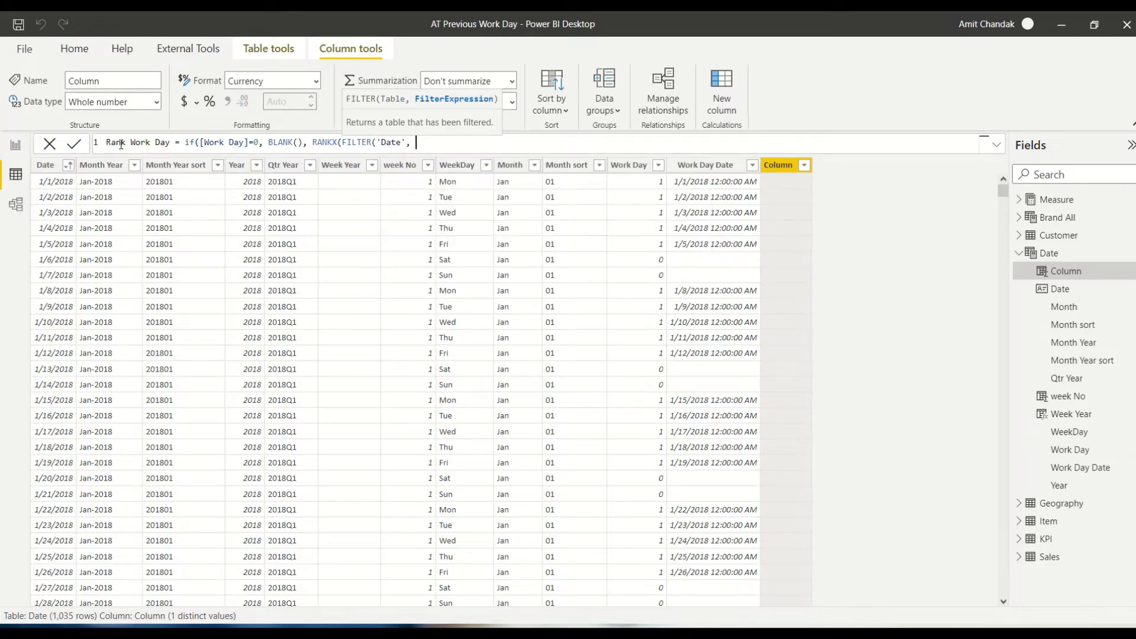
text(wor)
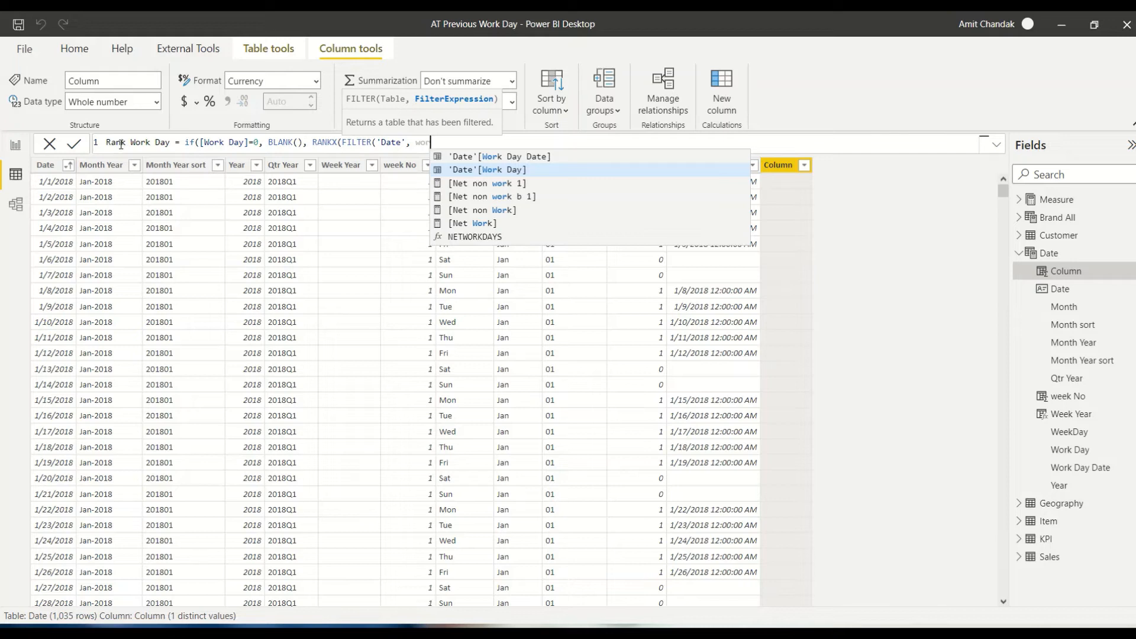
key(Tab)
text(=1)
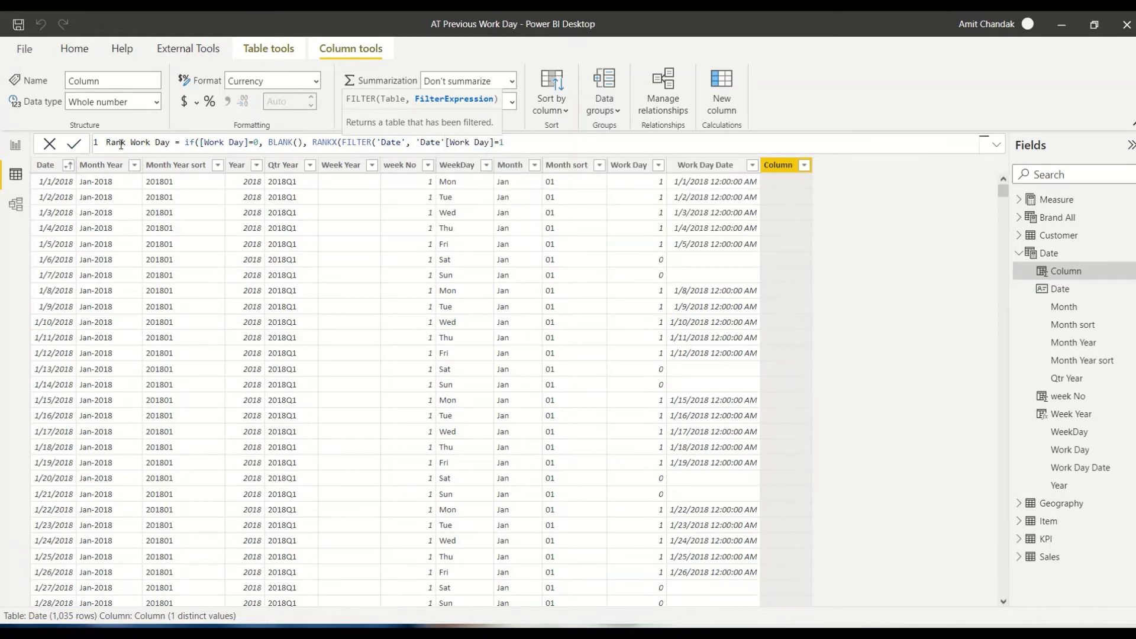
- Rank by [Work Day Date] with ASC order and Dense ties, then close and commit the Rank Work Day formula
text(), [wo)
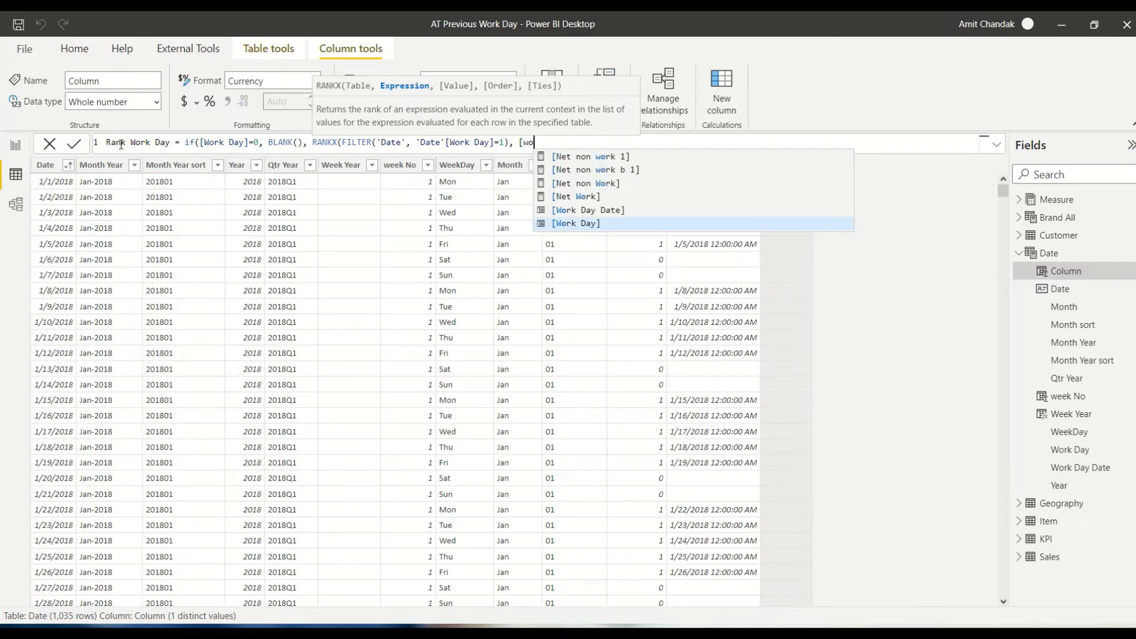
key(Up)
key(Tab)
text(,)
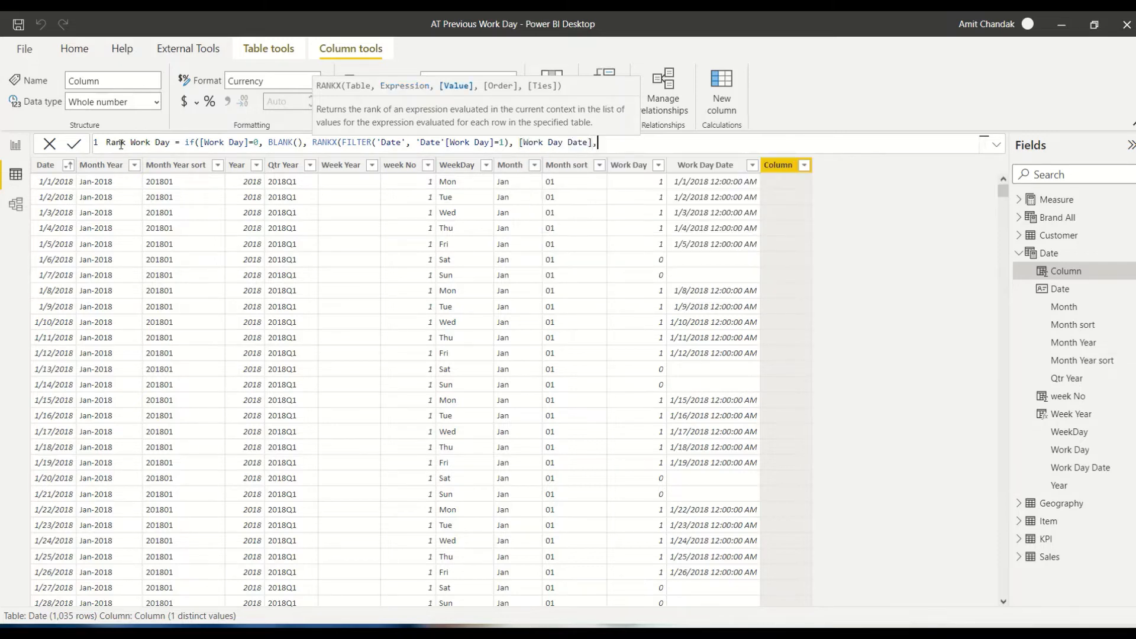
text(,ASC)
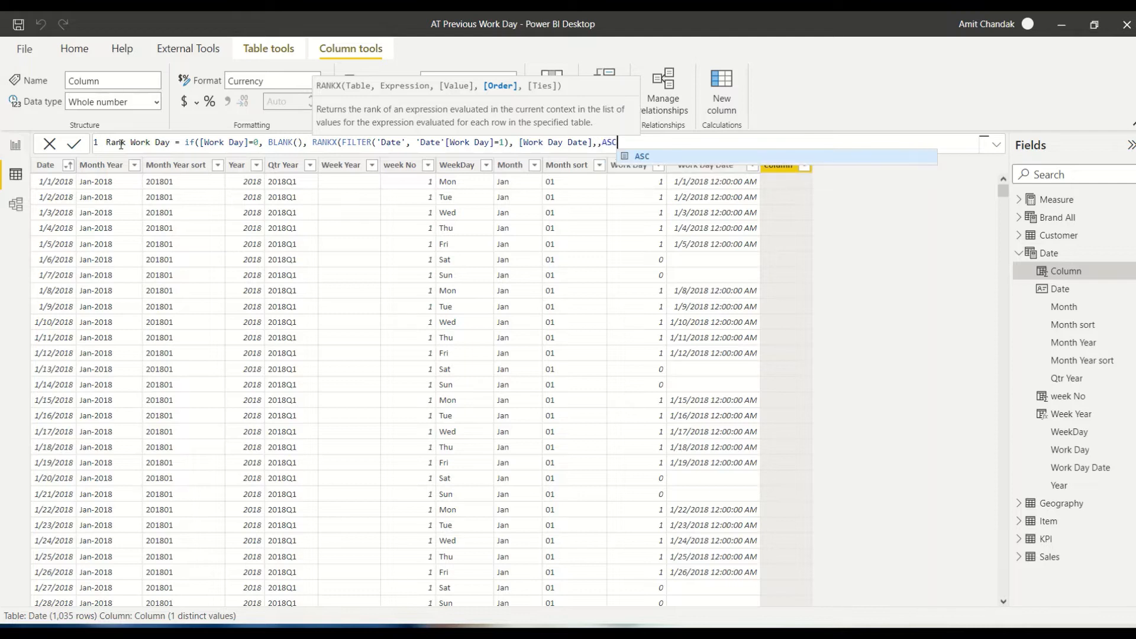
text(,Dense)
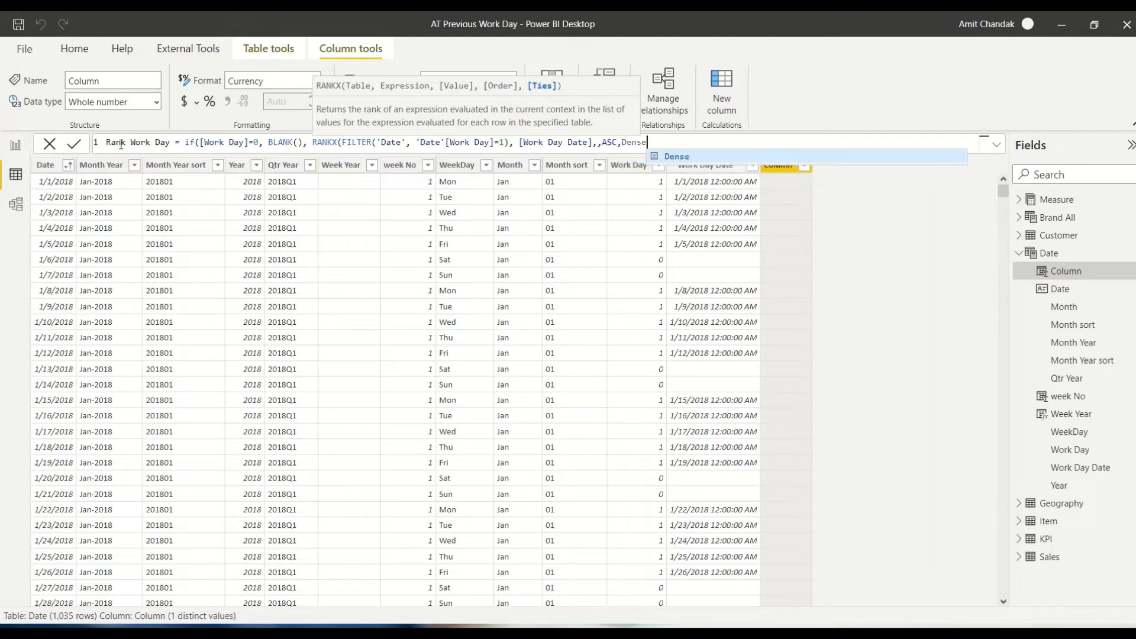
text()))
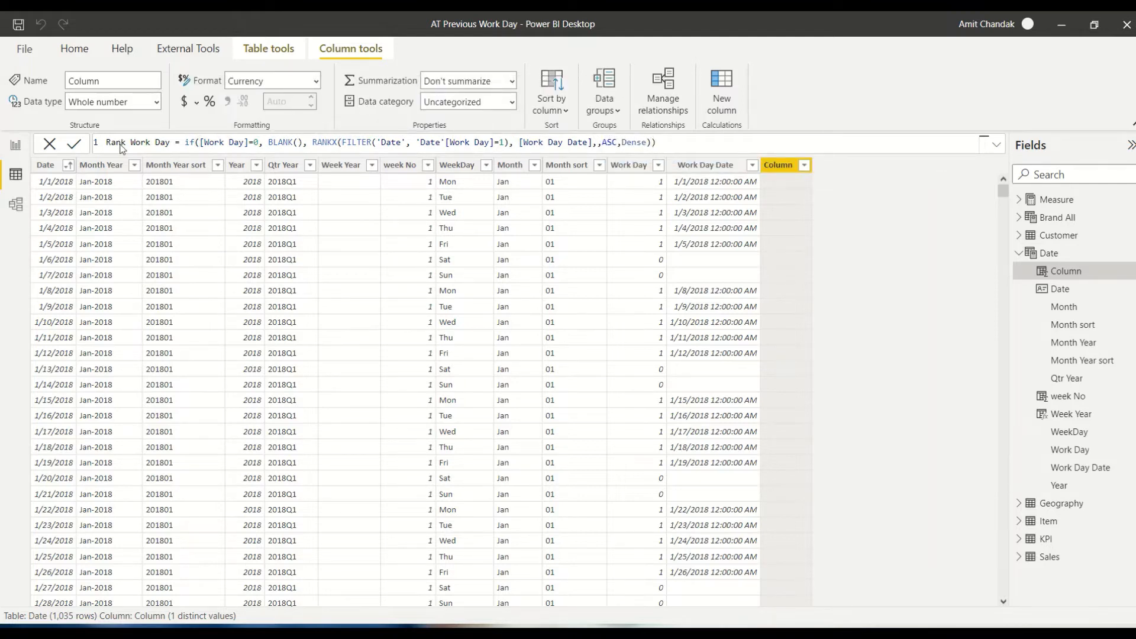
key(Return)
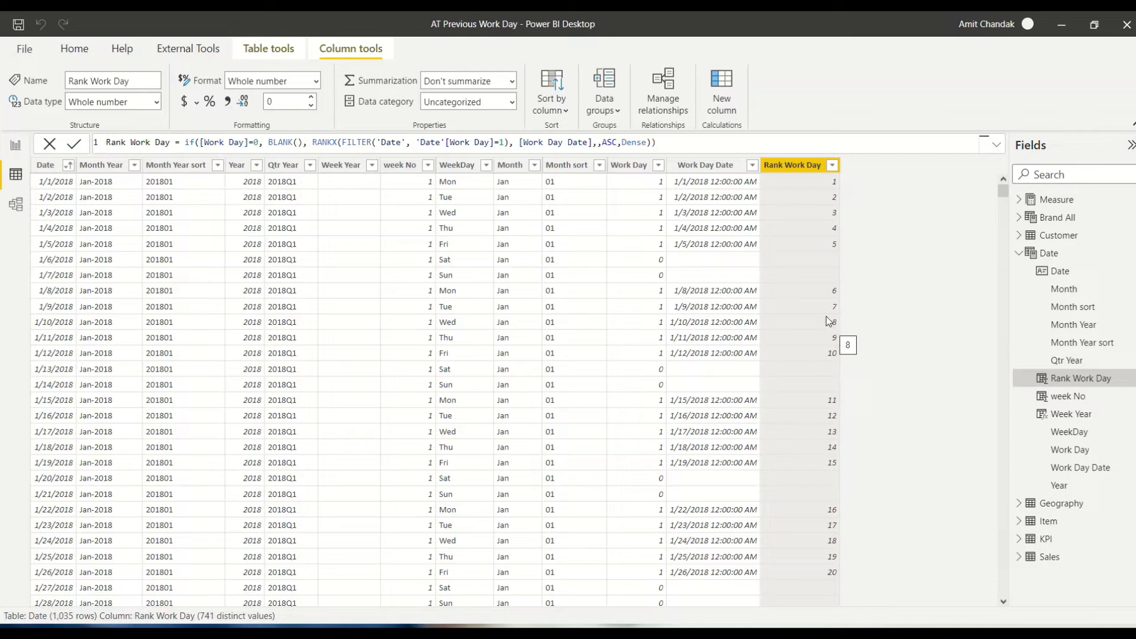
- Add a new report page with a table visual of the Date field, enlarged across most of the canvas
click(16, 147)
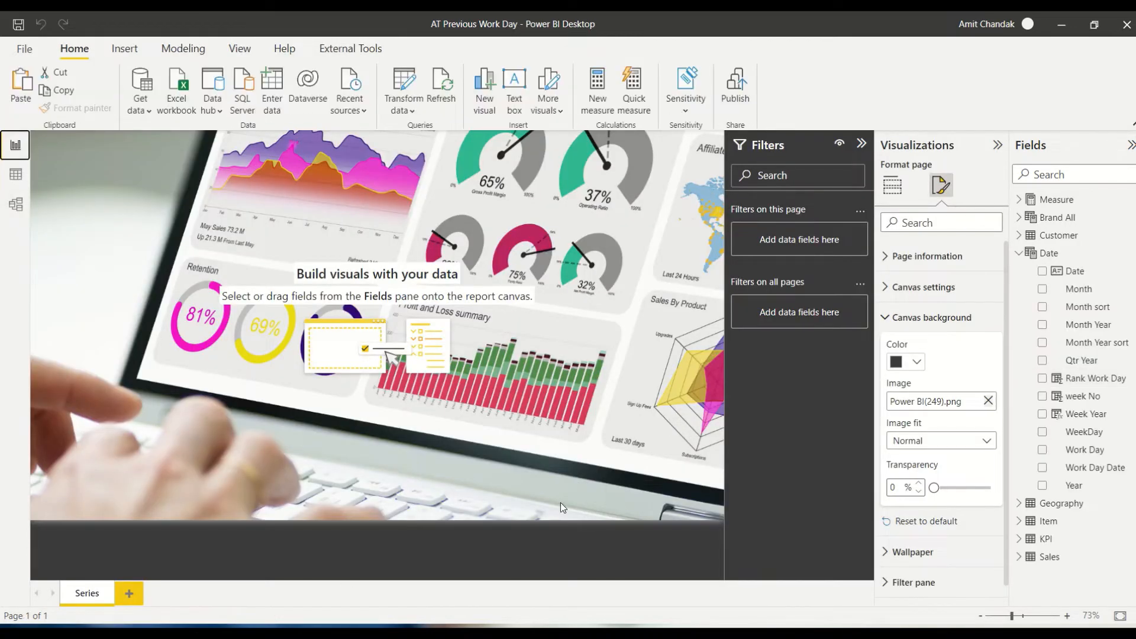
click(127, 593)
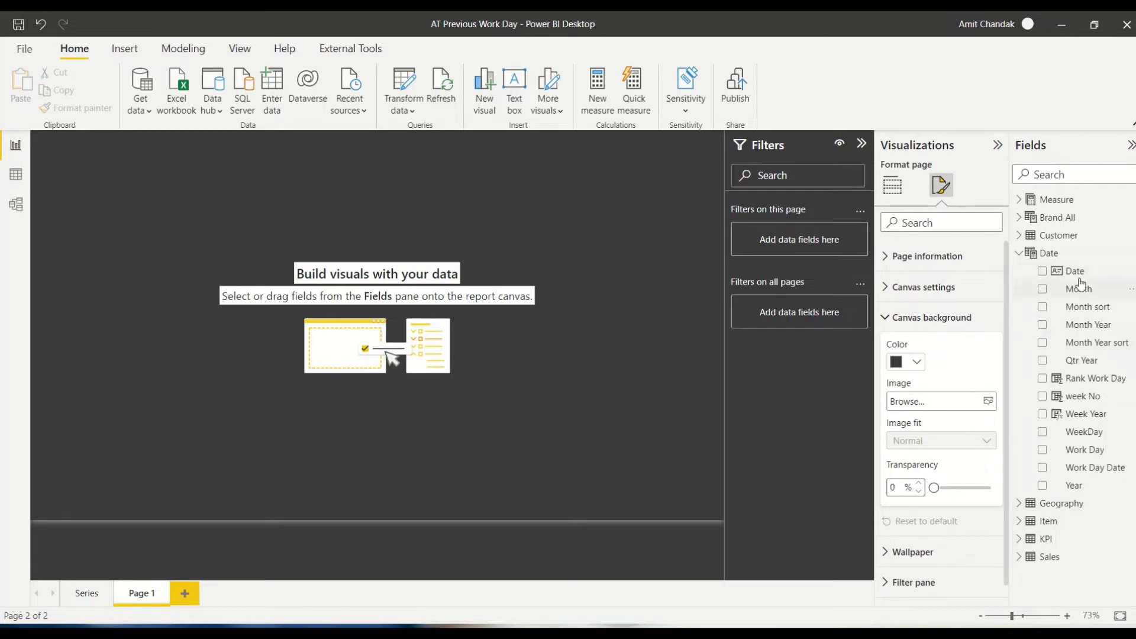
drag(1075, 271, 161, 255)
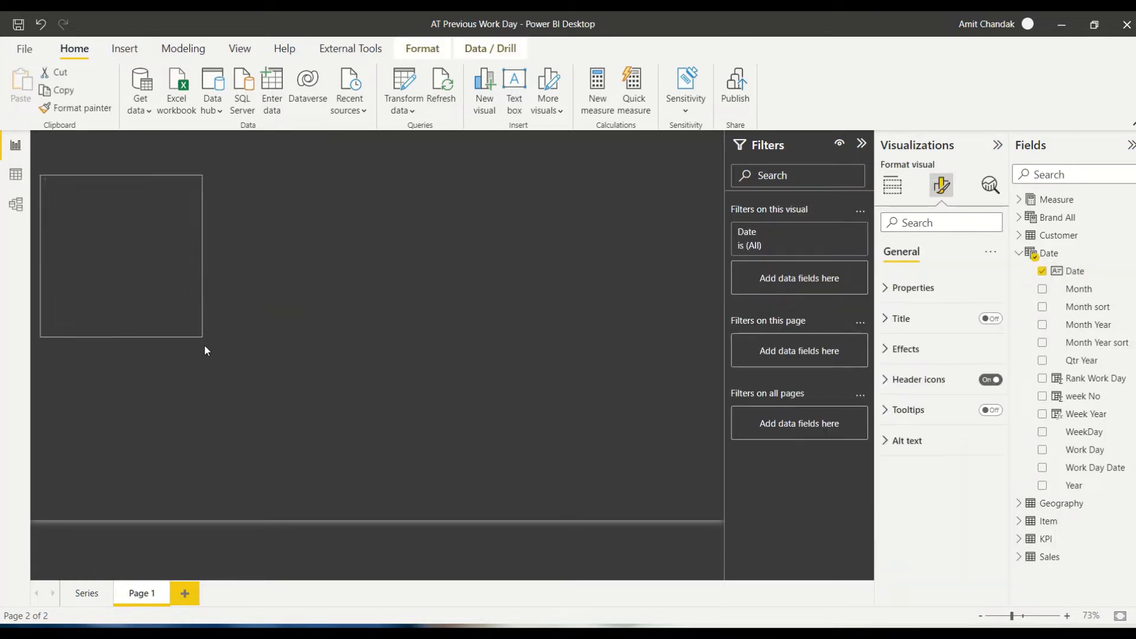
drag(215, 368, 632, 549)
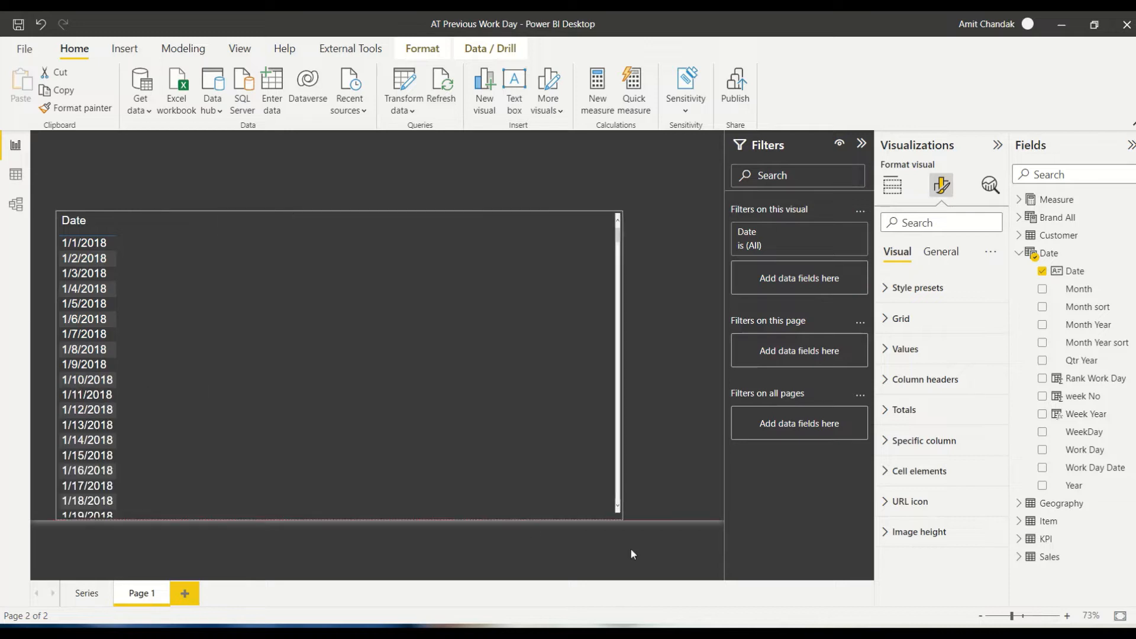
- Add the Net measure from the Base folder to the Date table visual
click(1020, 200)
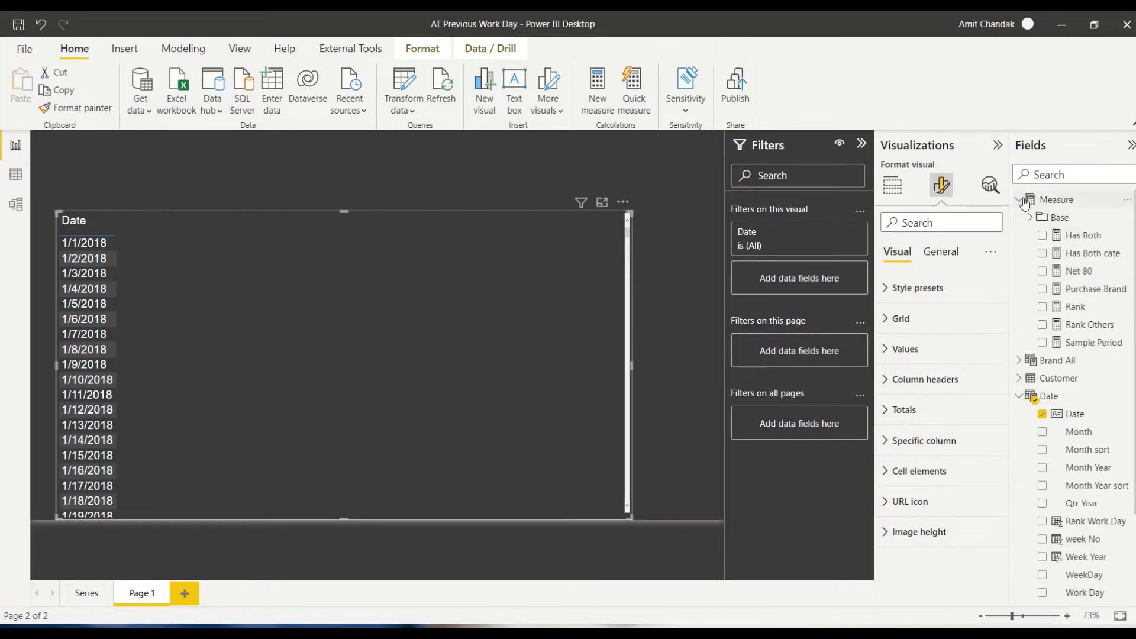
click(1031, 217)
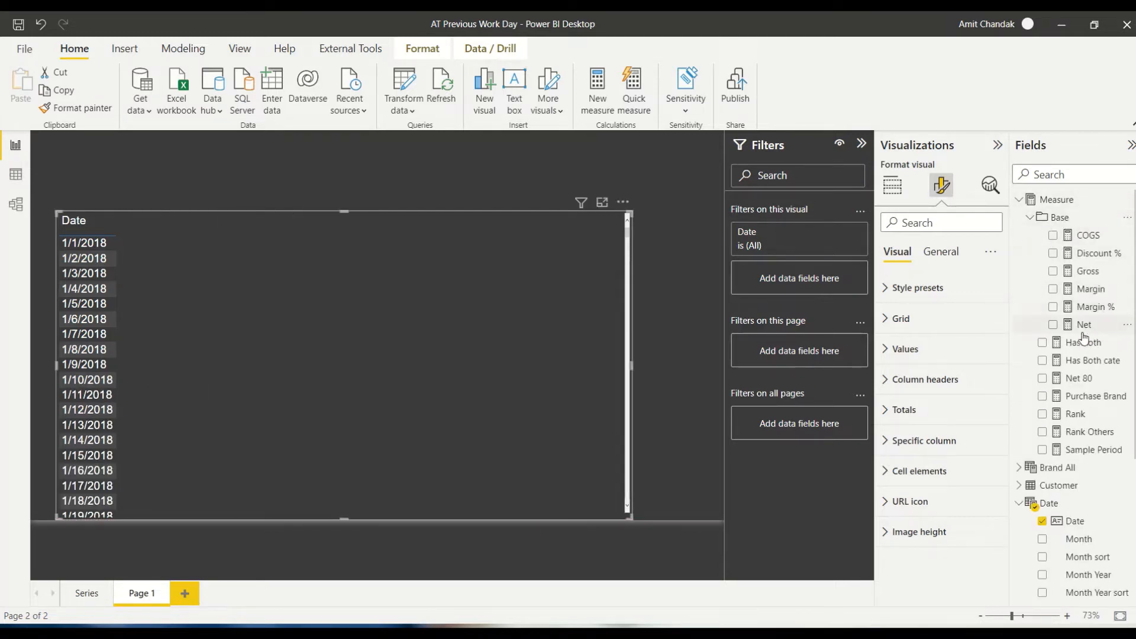
drag(1084, 325, 289, 335)
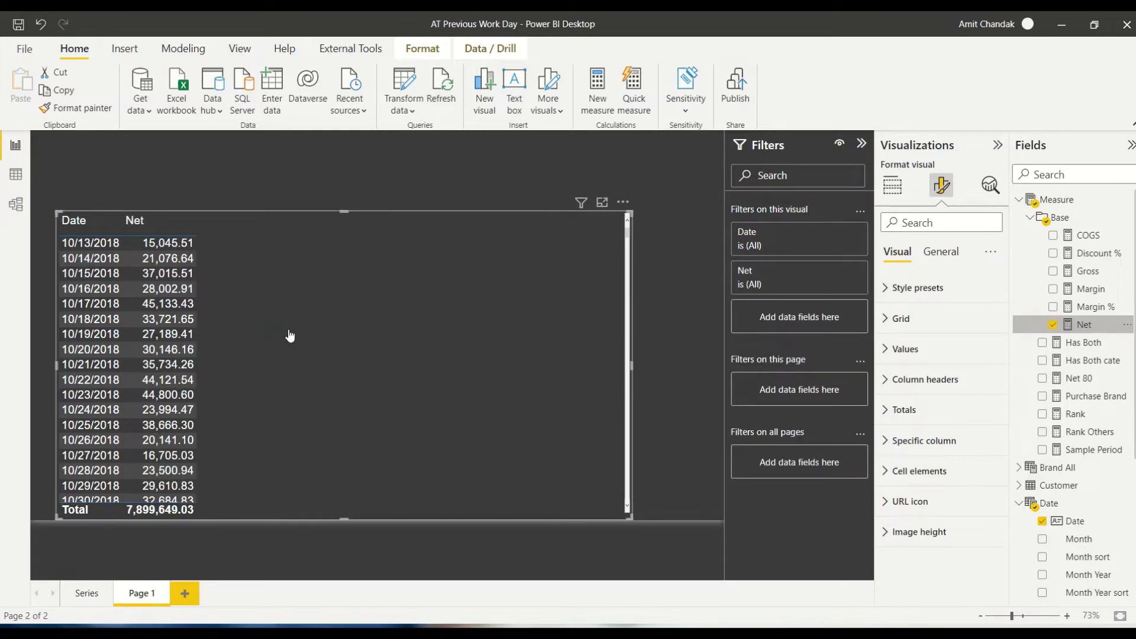
- Create a new measure named This Work Day
click(594, 93)
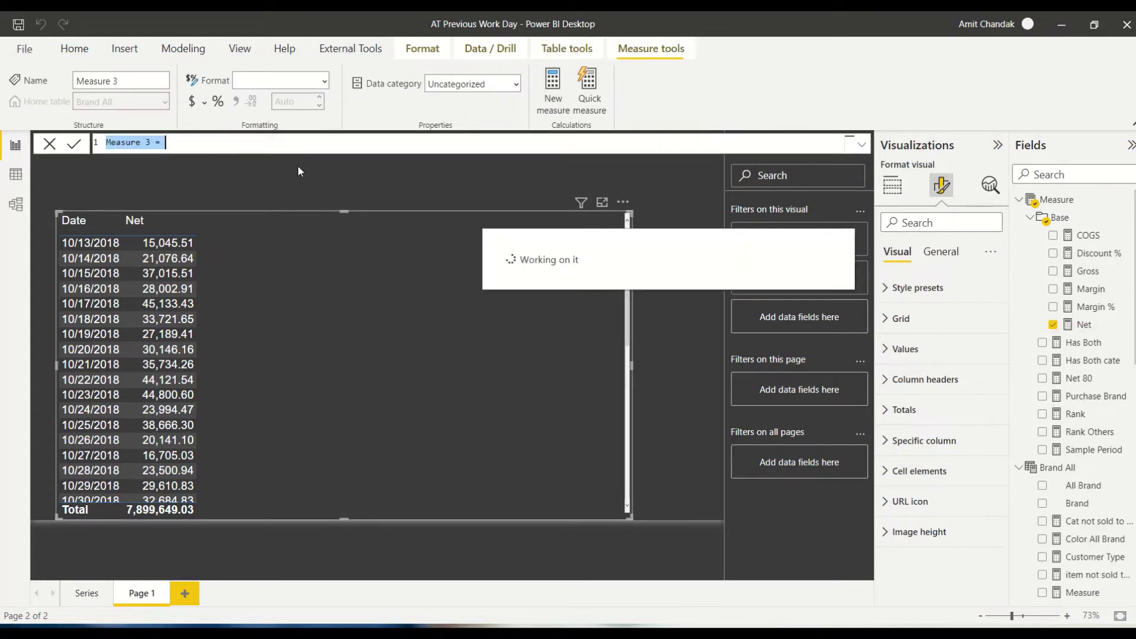
click(153, 142)
drag(150, 142, 62, 147)
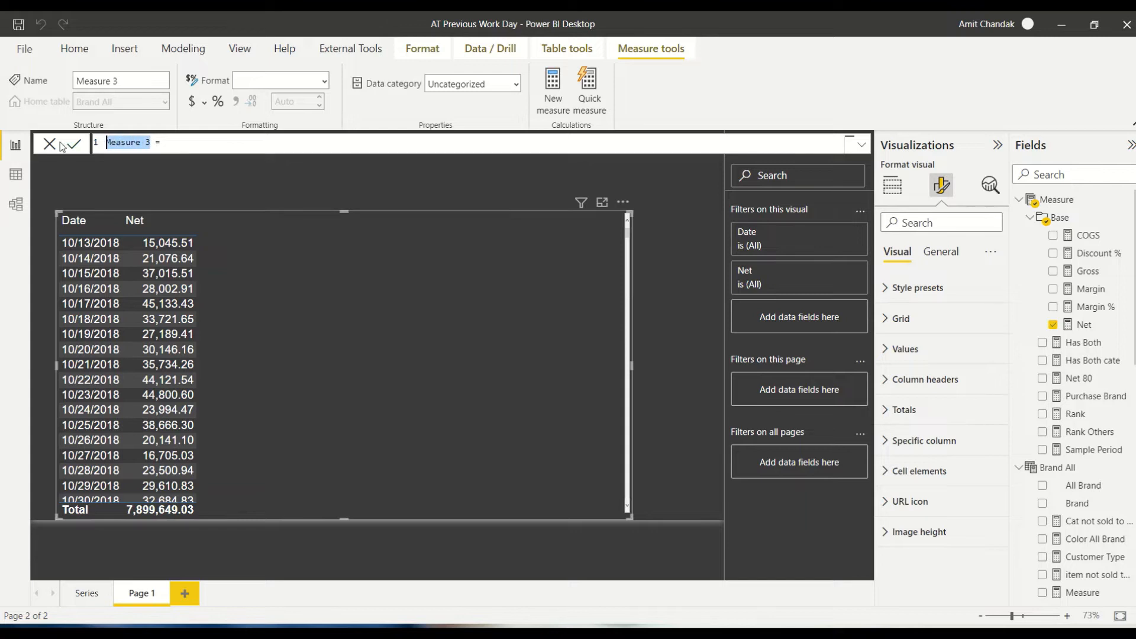
text(This Work Da)
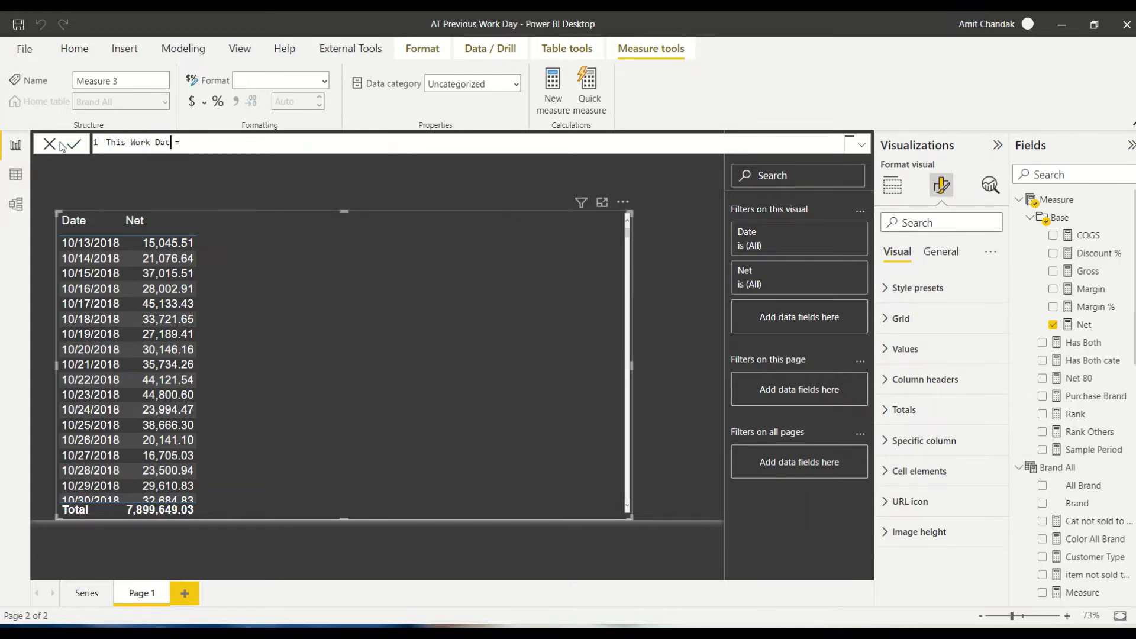
text(y)
- Start the This Work Day formula with CALCULATE on the [Net] measure
text(cl)
key(BackSpace)
key(BackSpace)
text(ca)
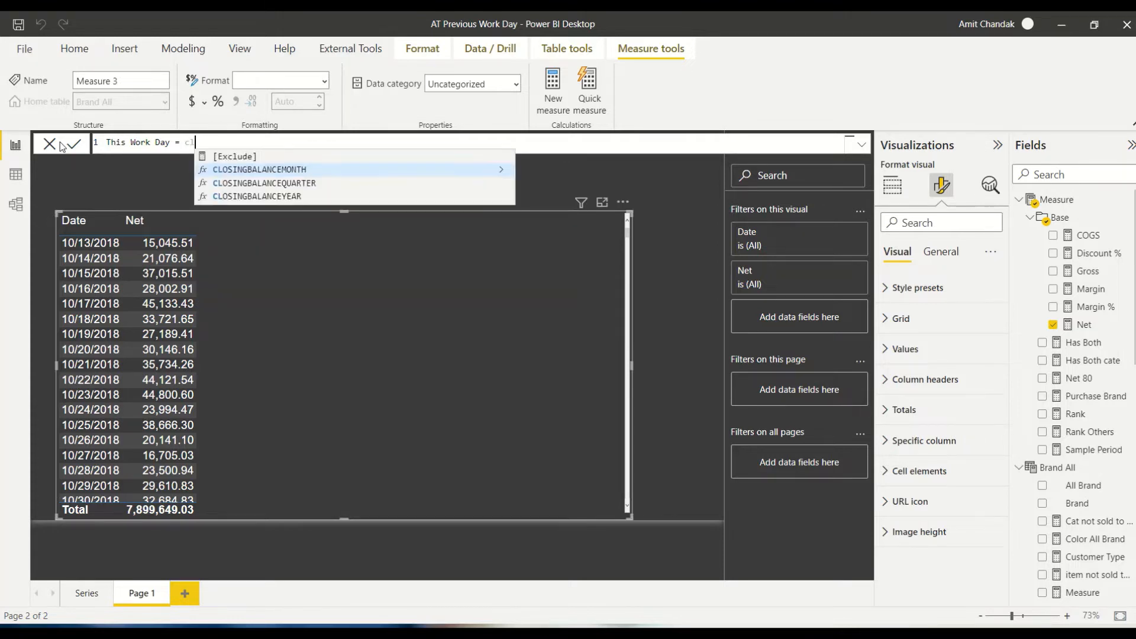
key(Tab)
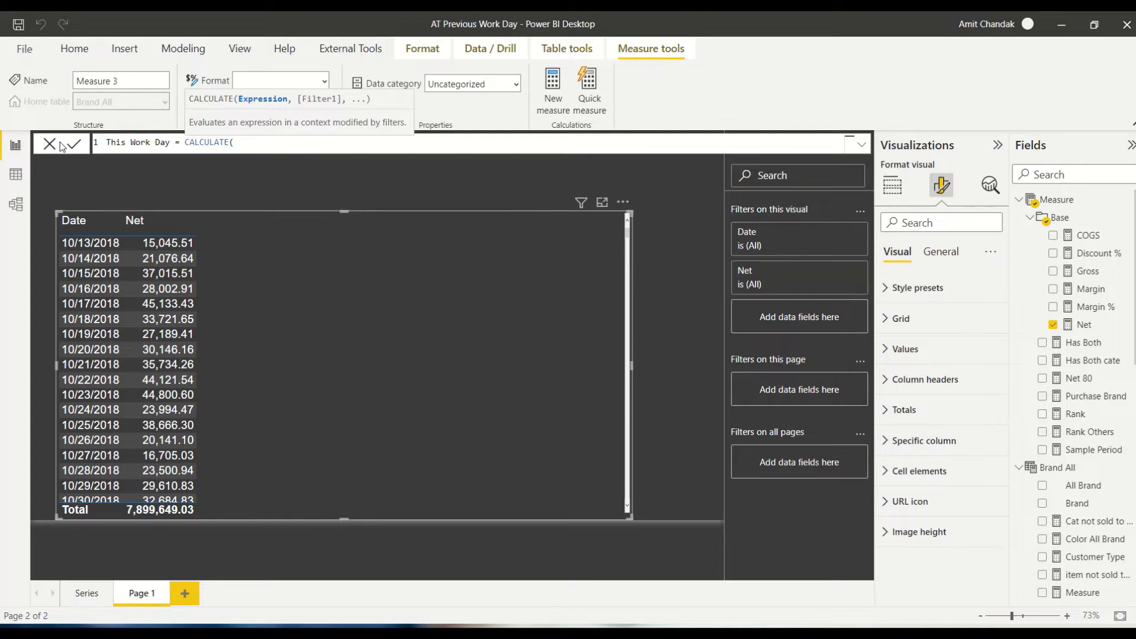
text([n)
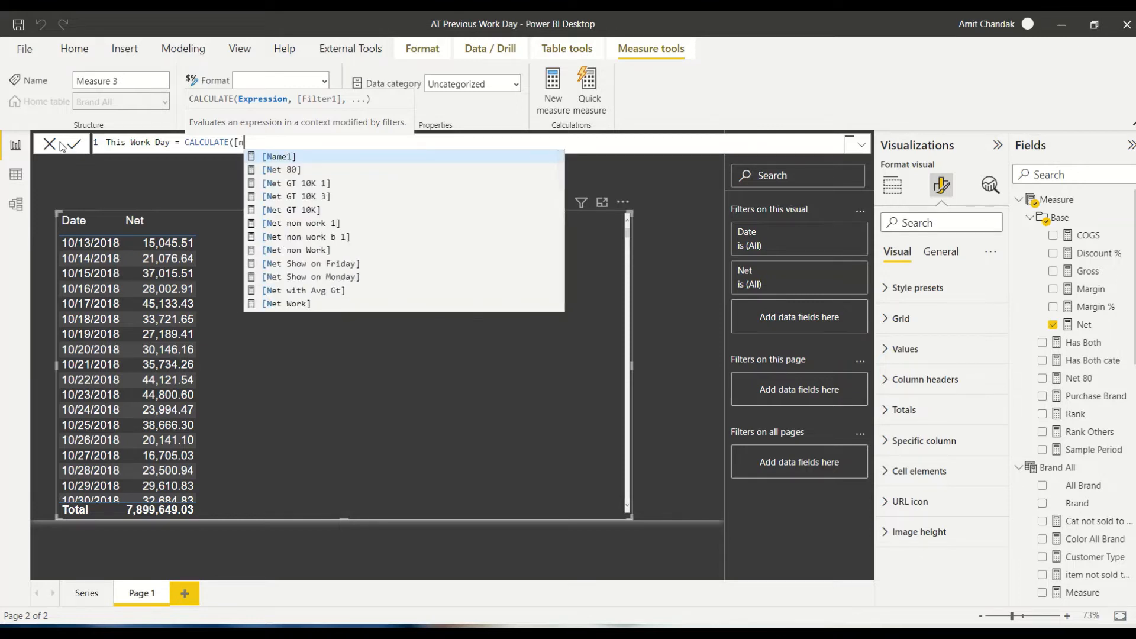
text(et)
key(Tab)
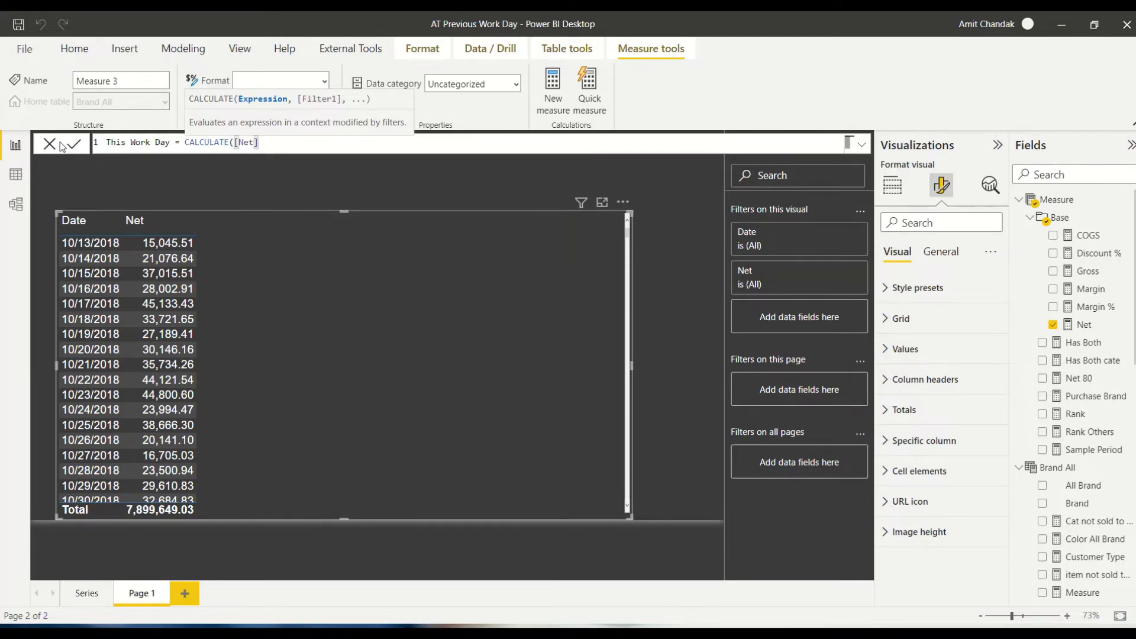
- Add a FILTER over ALL('Date') as the filter argument of the CALCULATE
text(, fil)
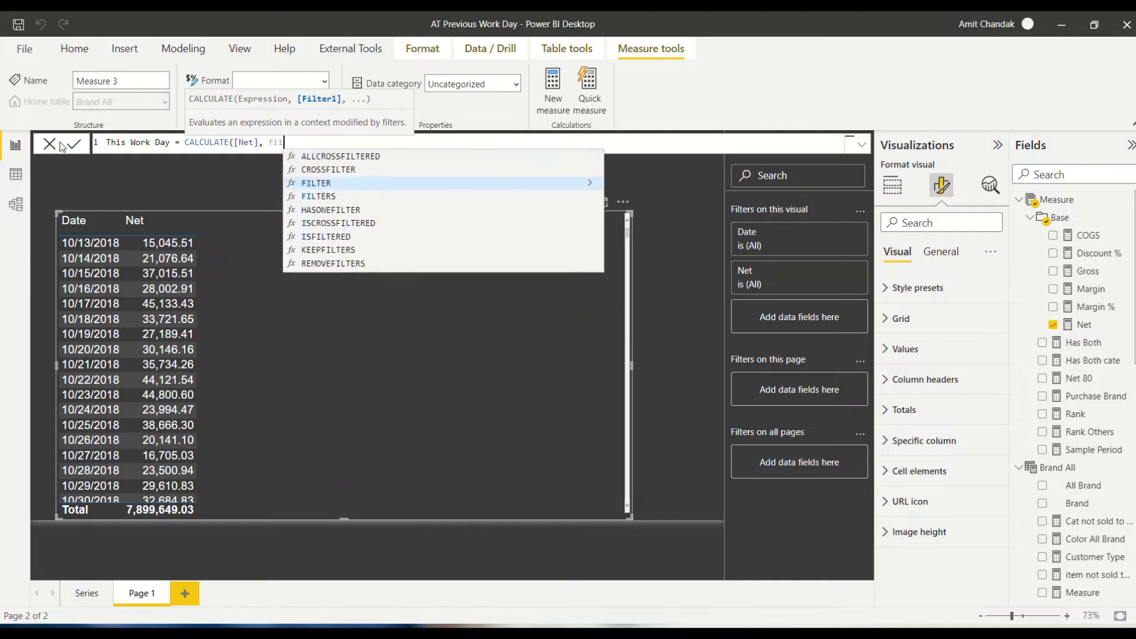
key(Tab)
text(all)
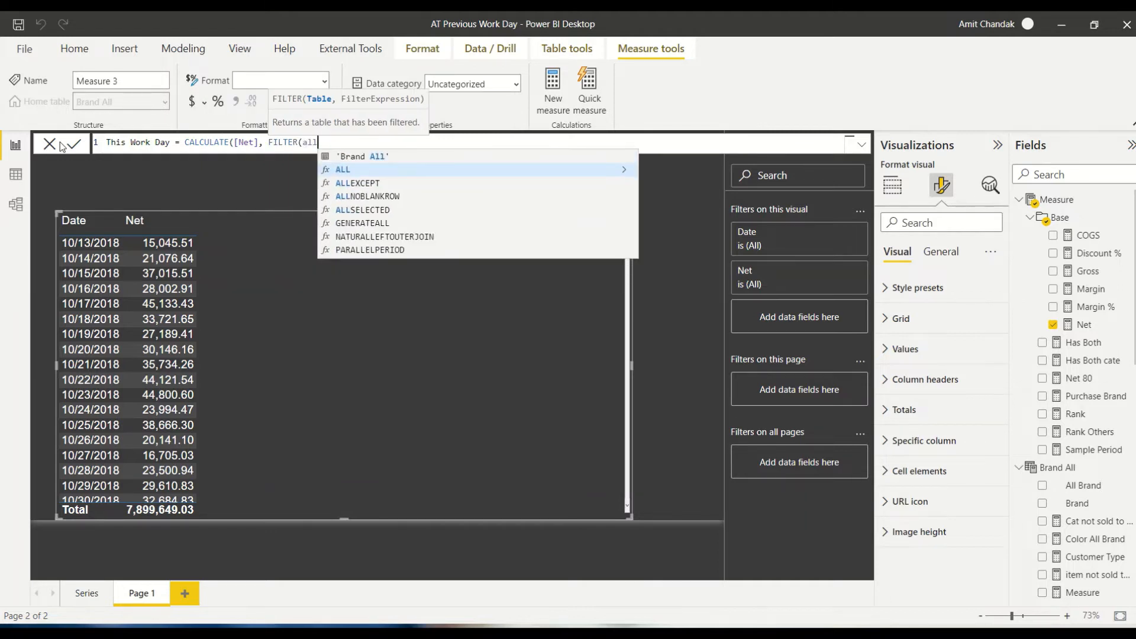
key(Tab)
text('Date')
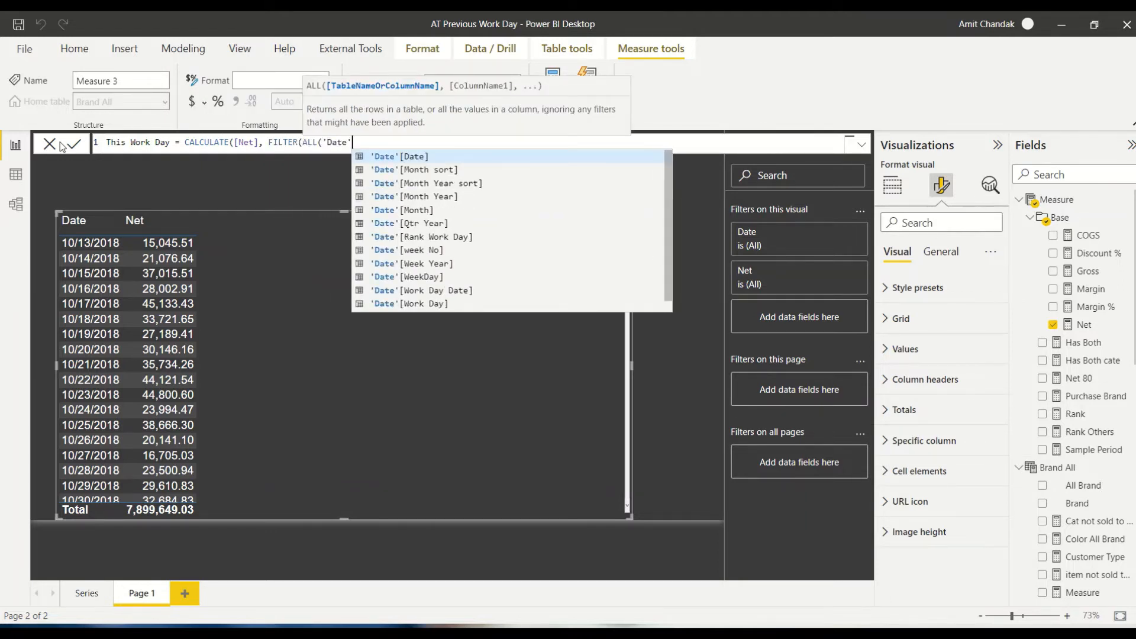
text(), )
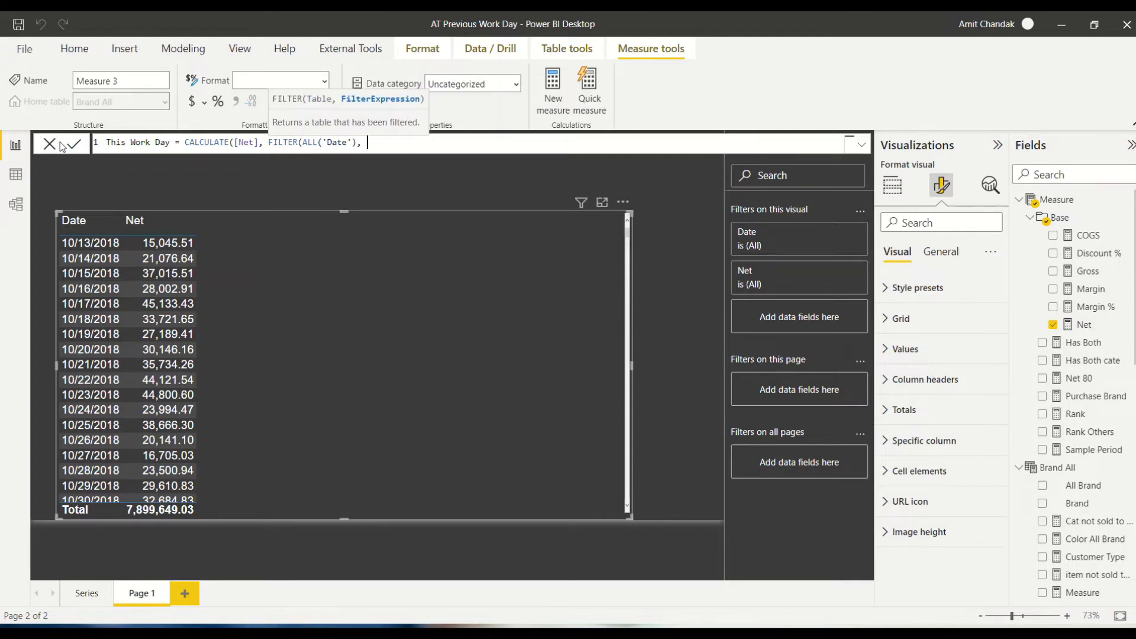
- Set the filter condition of the This Work Day measure to 'Date'[Rank Work Day] = max('Date'[Rank Work Day])
text(wo)
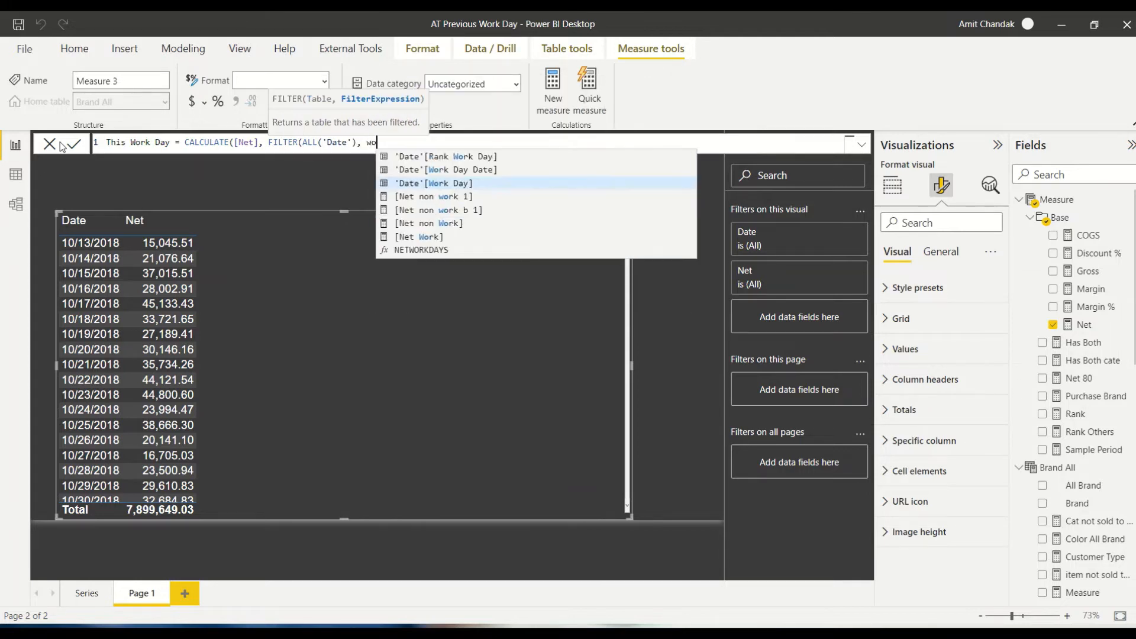
text(r)
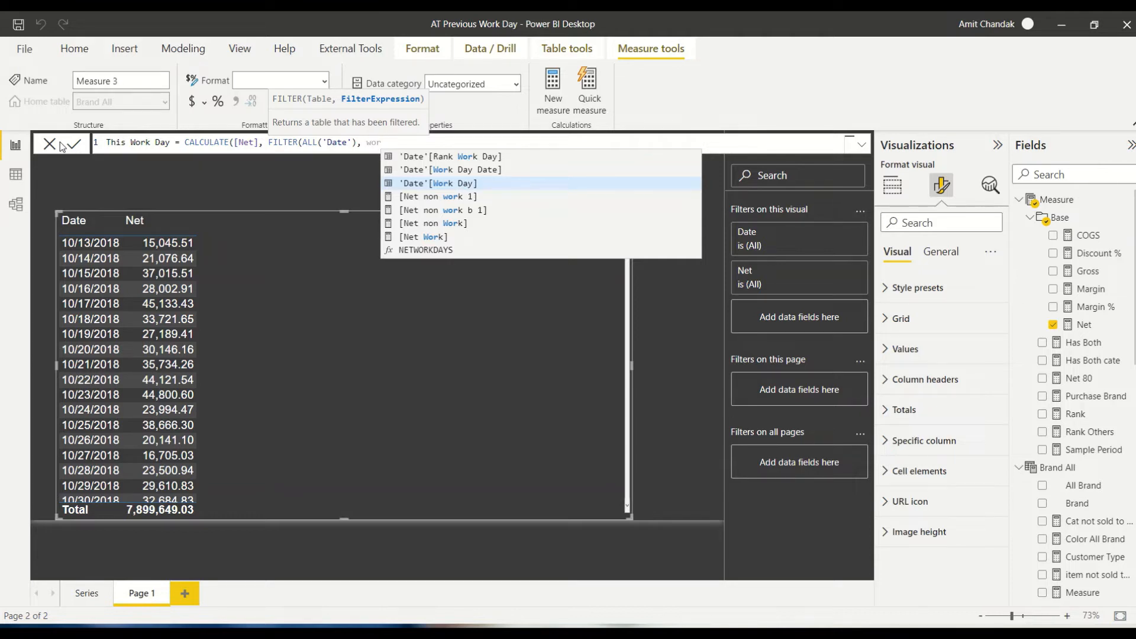
key(Up)
key(Up)
key(Tab)
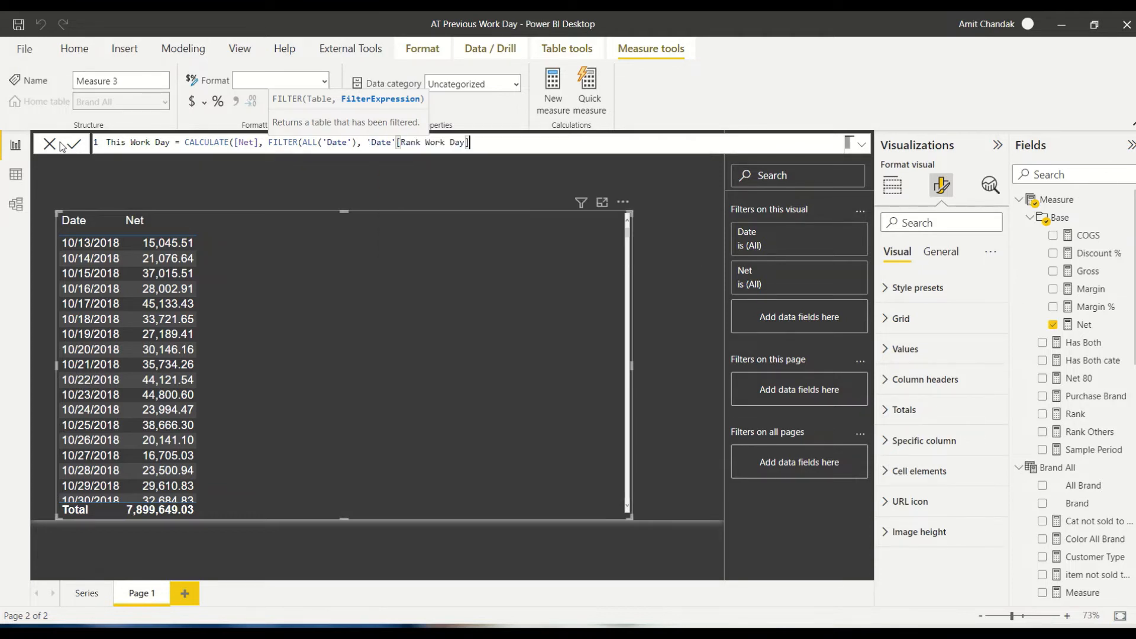
text(= max(ra)
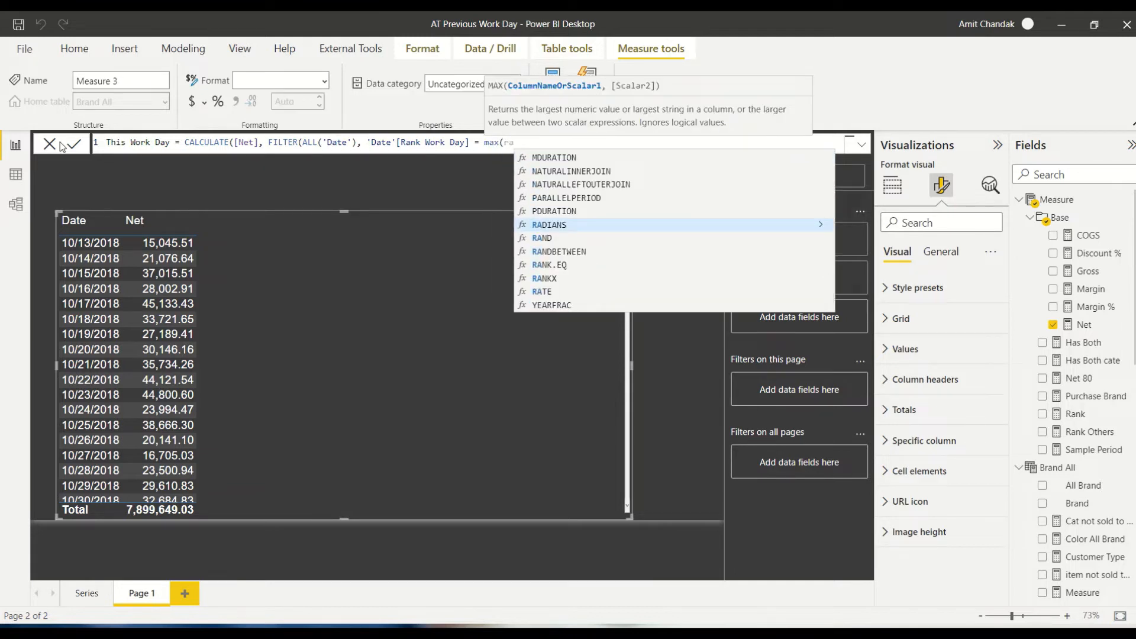
text(nk)
key(Up)
key(Up)
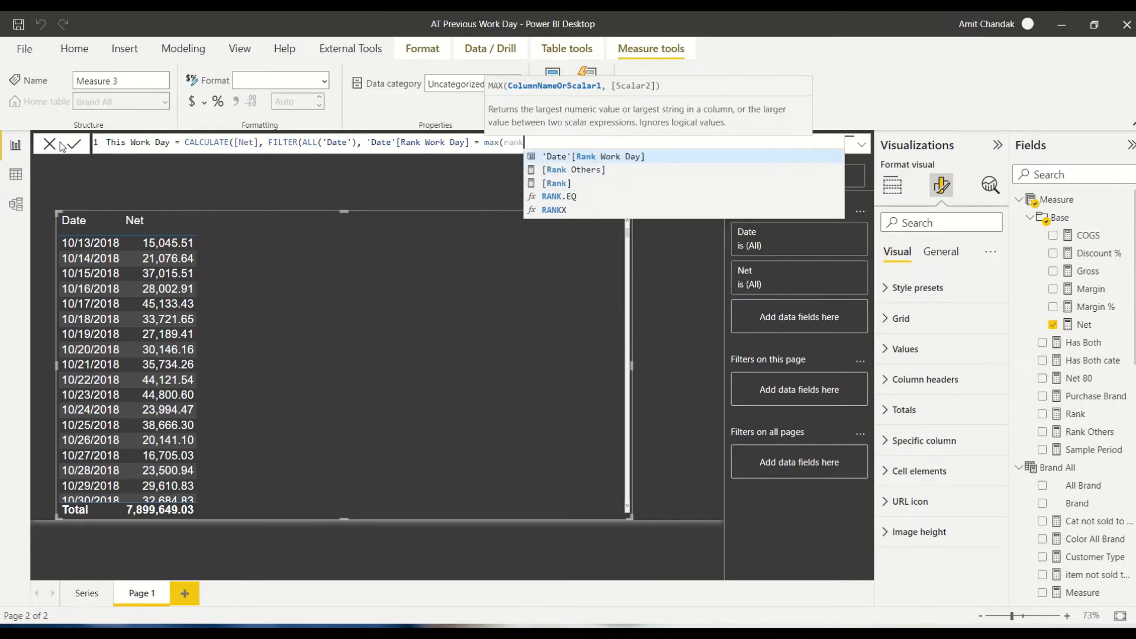
key(Tab)
text()  )
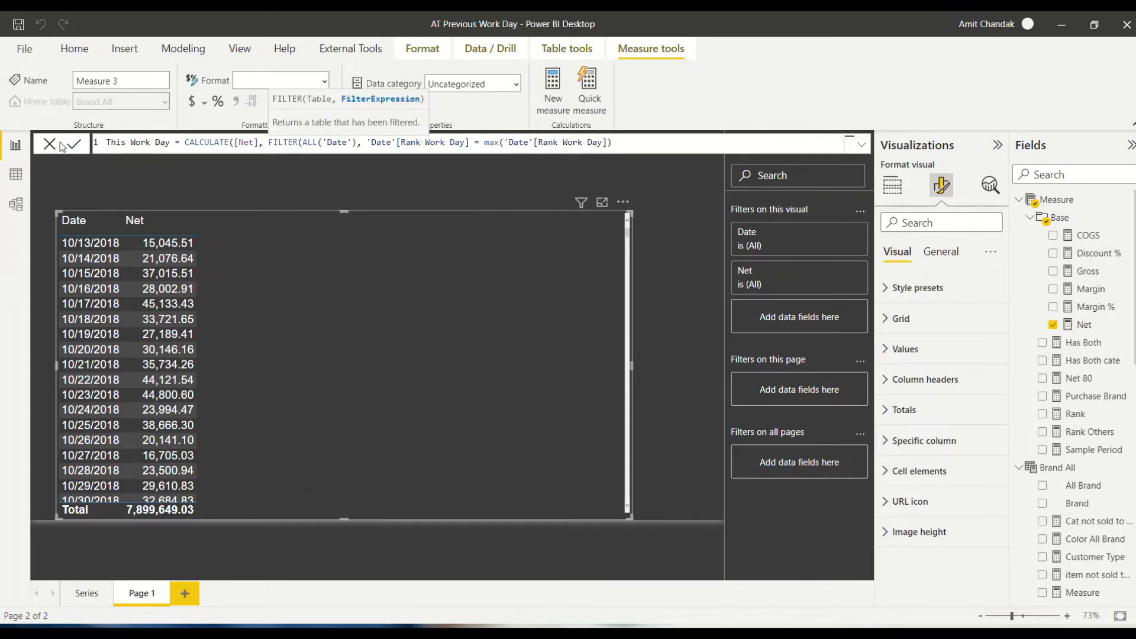
- Add the condition && 'Date'[Rank Work Day] <> BLANK() to the filter, close the formula's parentheses and commit the measure
text(&& {wo)
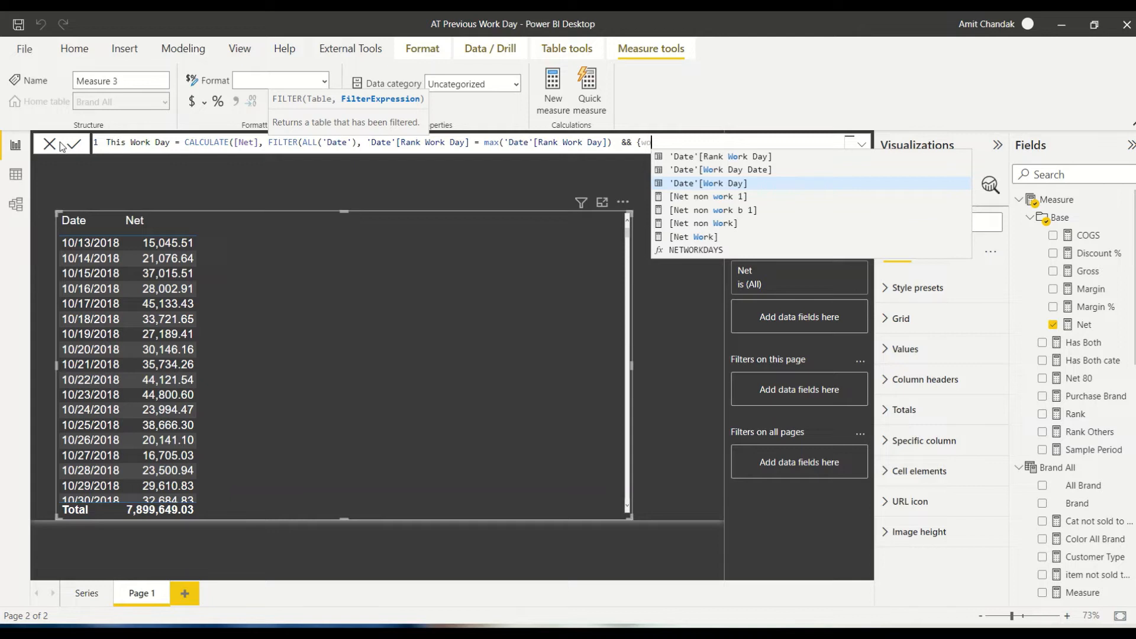
key(Up)
key(Up)
key(Tab)
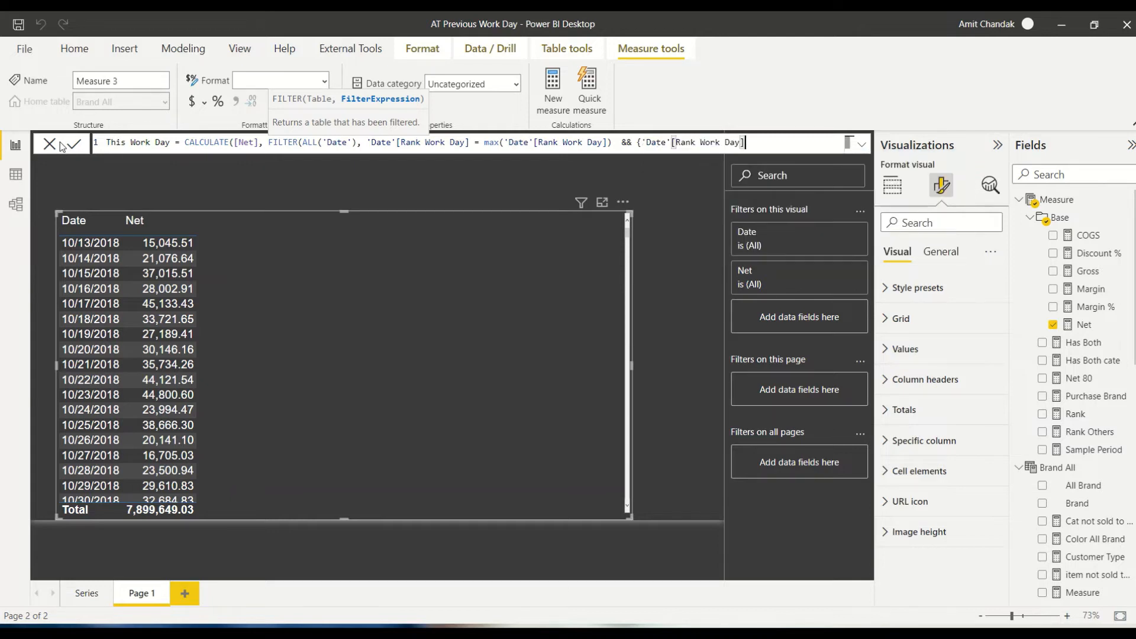
key(Left)
key(Left)
key(Left)
key(Left)
key(Left)
key(Left)
key(Left)
key(Left)
key(Left)
key(Left)
key(Left)
key(Left)
key(Left)
key(Left)
key(Left)
key(Left)
key(Left)
key(Left)
key(Left)
key(BackSpace)
key(Right)
key(Right)
key(Right)
key(Right)
key(Right)
key(Right)
key(Right)
key(Right)
key(Right)
key(Right)
key(Right)
key(Right)
key(Right)
key(Right)
key(Right)
key(Right)
key(Right)
key(Right)
key(Right)
key(Right)
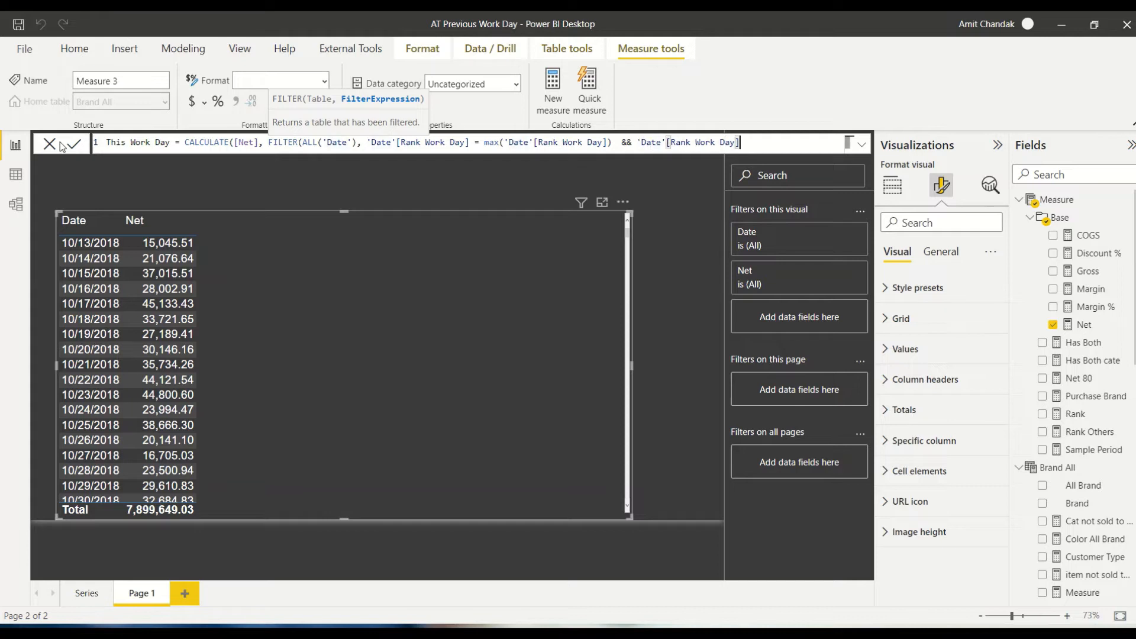
text(<> Bla)
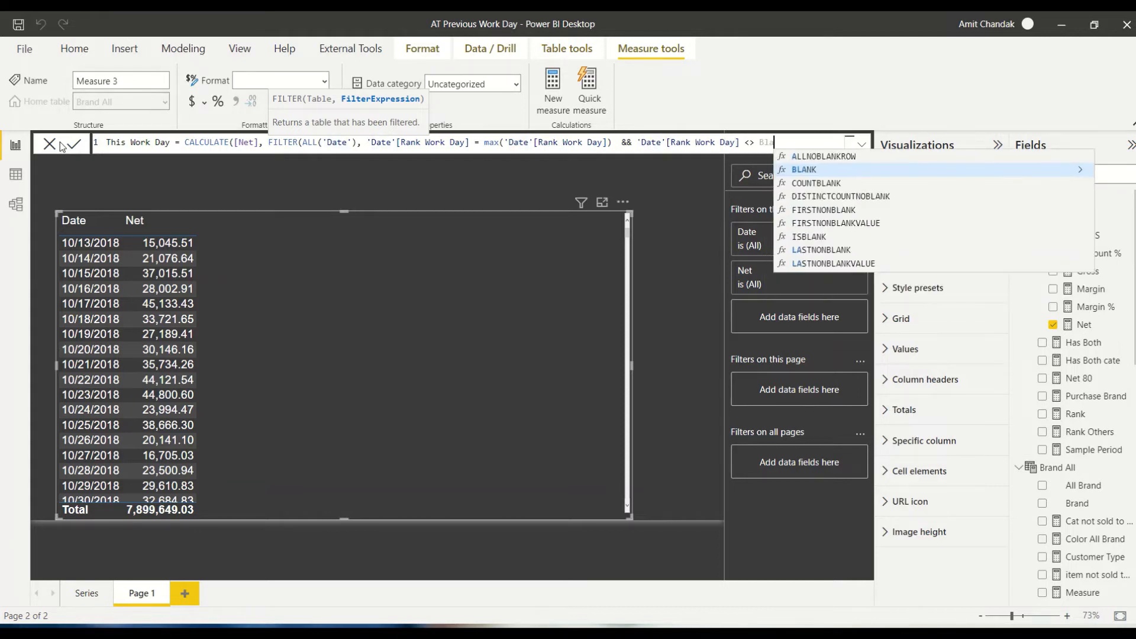
key(Tab)
text(()))
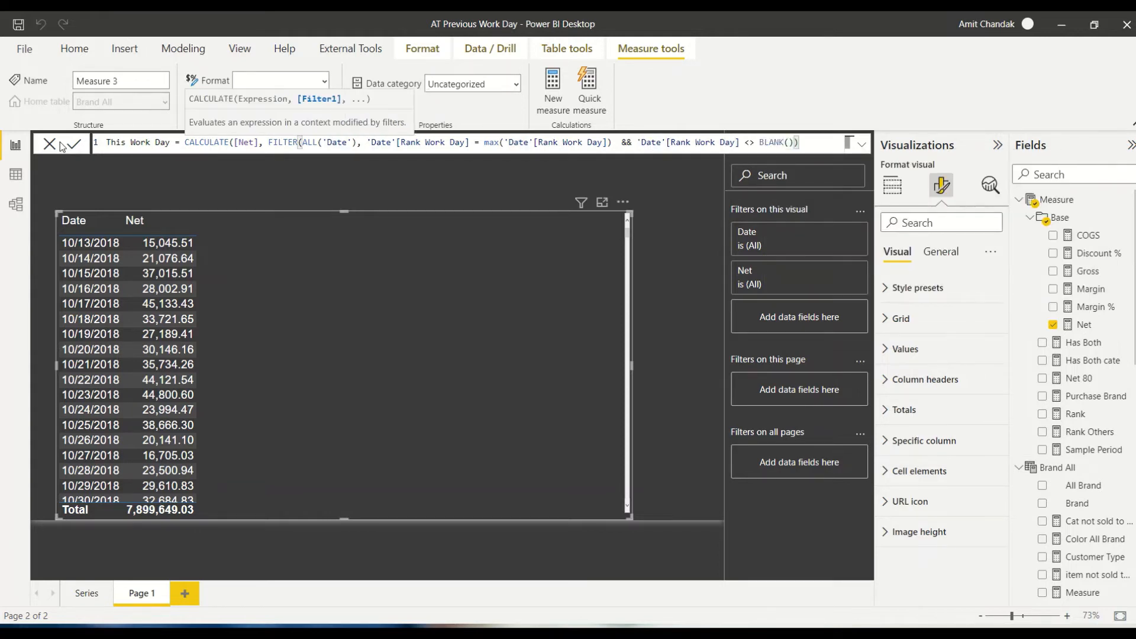
text())
key(Return)
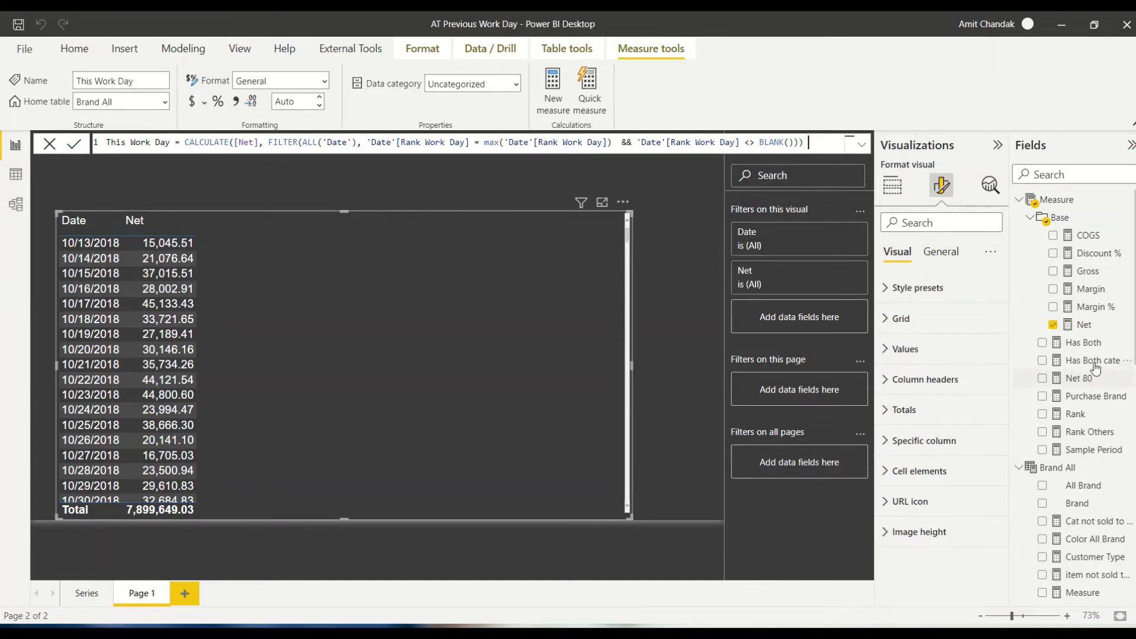
- Search the fields for "work" and add the This Work Day measure to the table visual
scroll(1095, 368, down, 5)
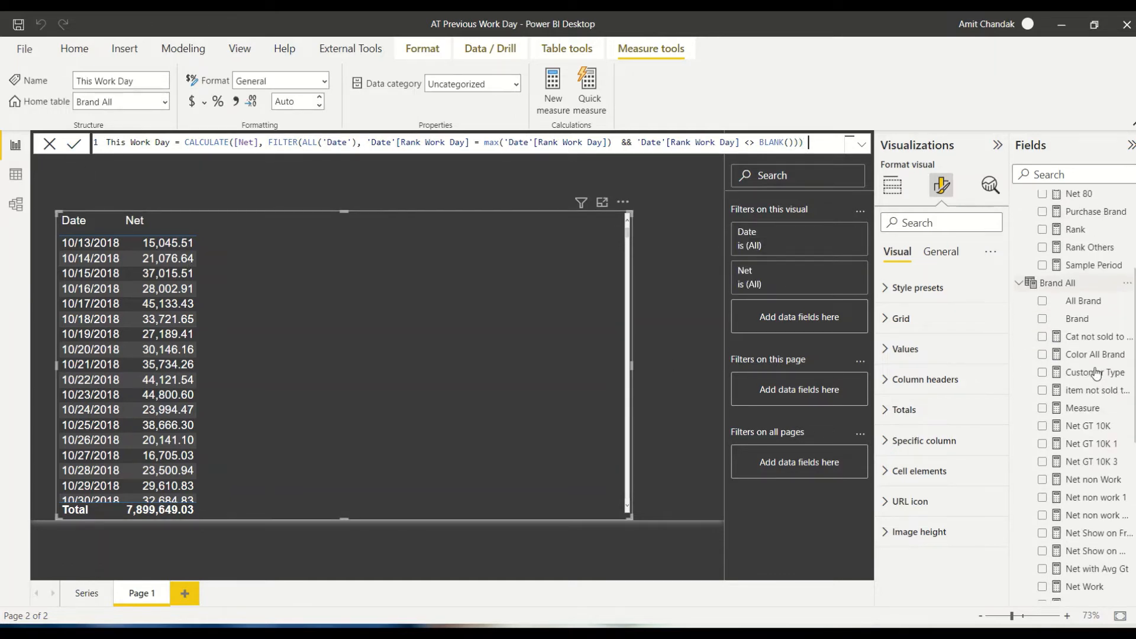
click(1067, 173)
text(this)
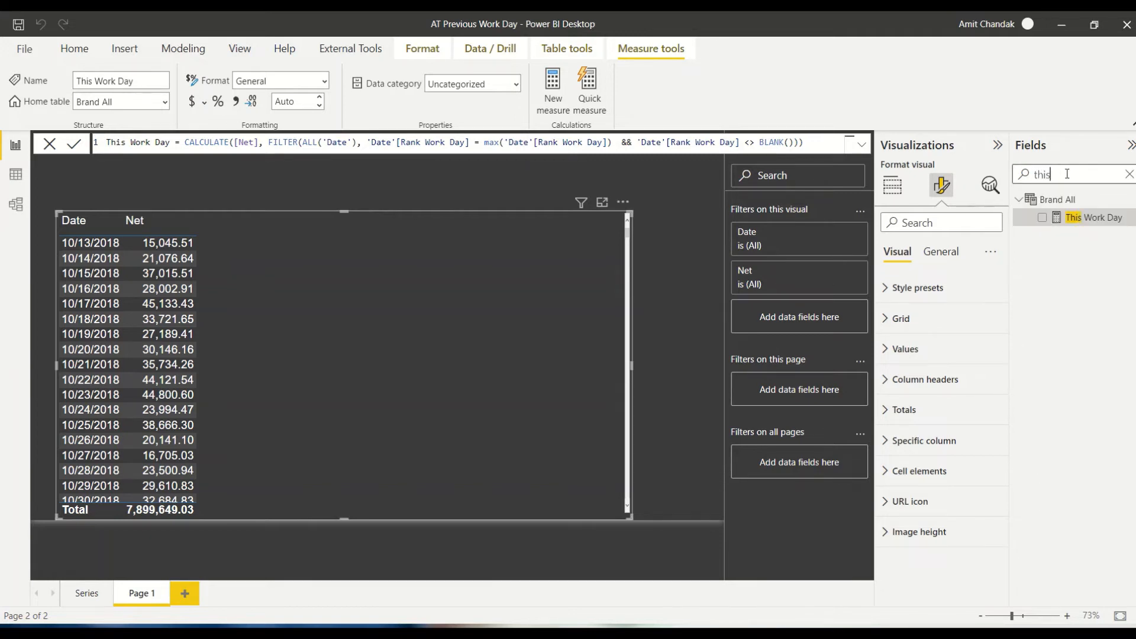
key(ctrl+a)
text(work)
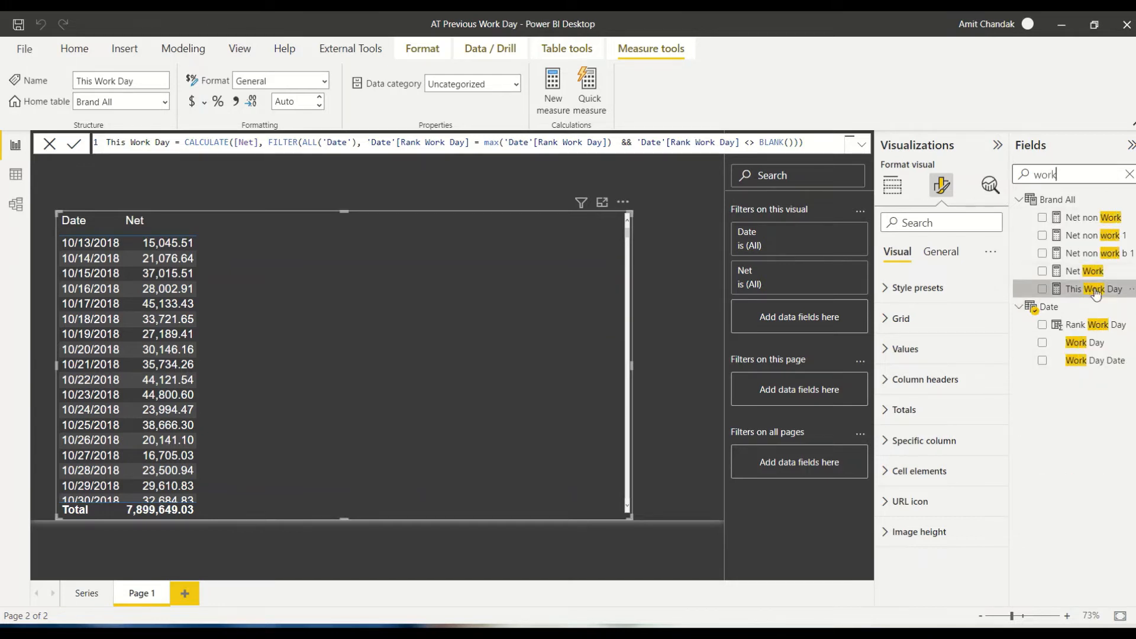
drag(1093, 288, 390, 299)
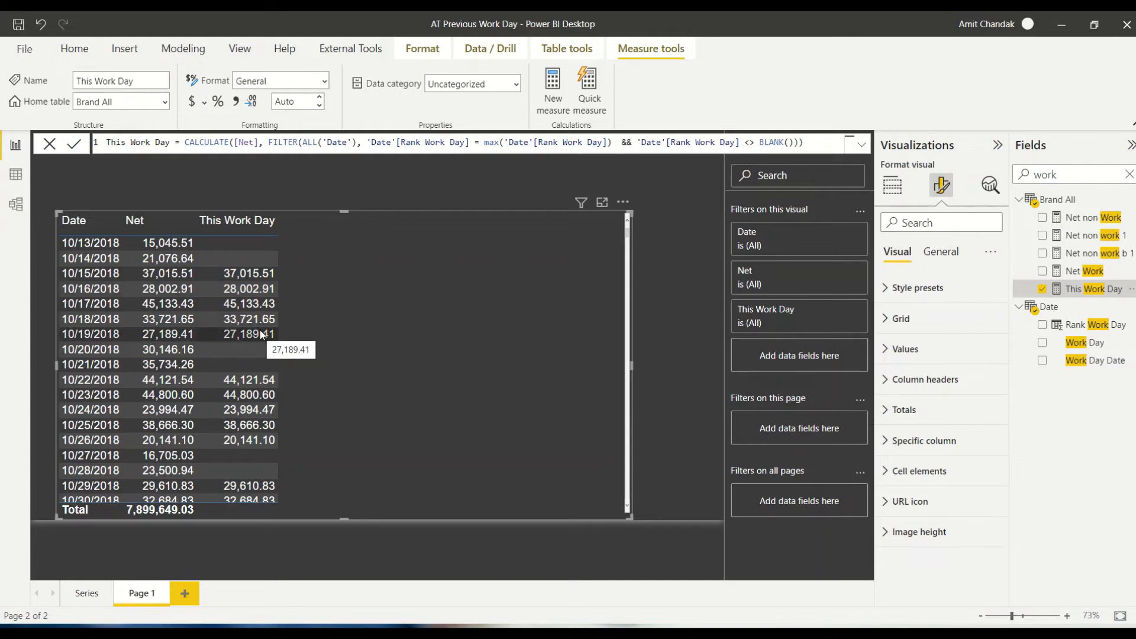
- Copy the full This Work Day formula into a new measure
click(236, 142)
key(ctrl+a)
key(ctrl+c)
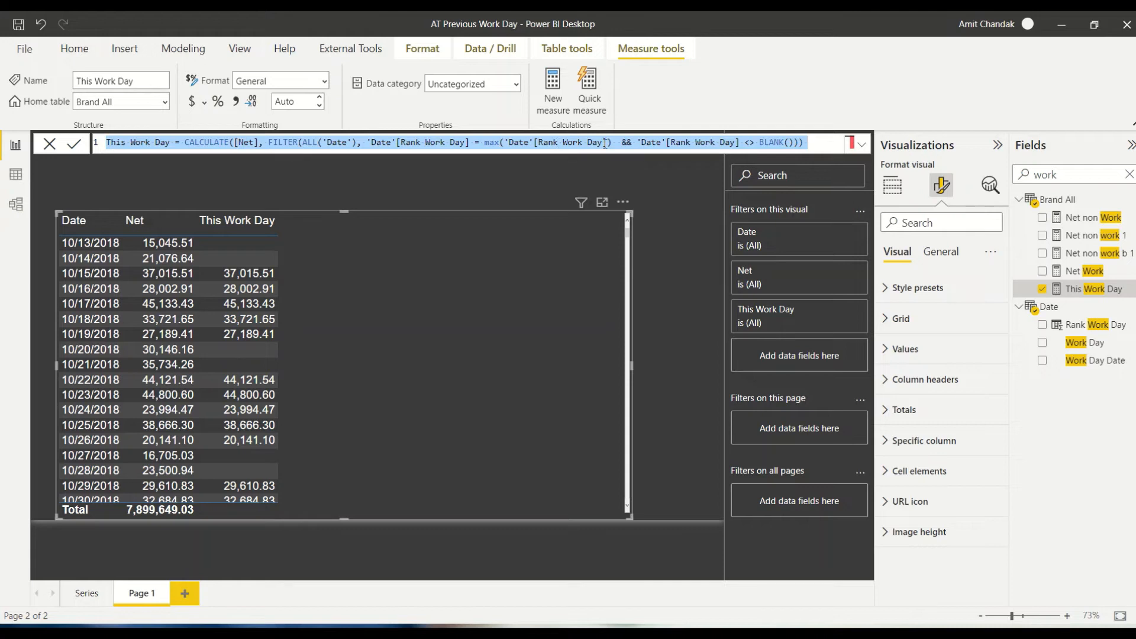
click(741, 105)
click(544, 90)
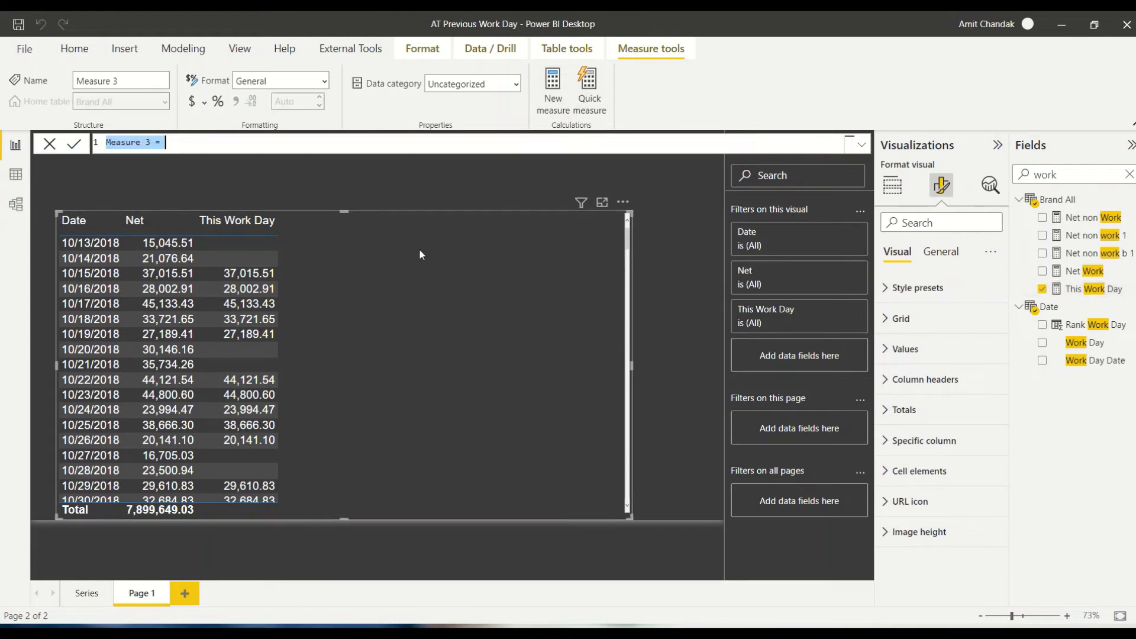
key(ctrl+v)
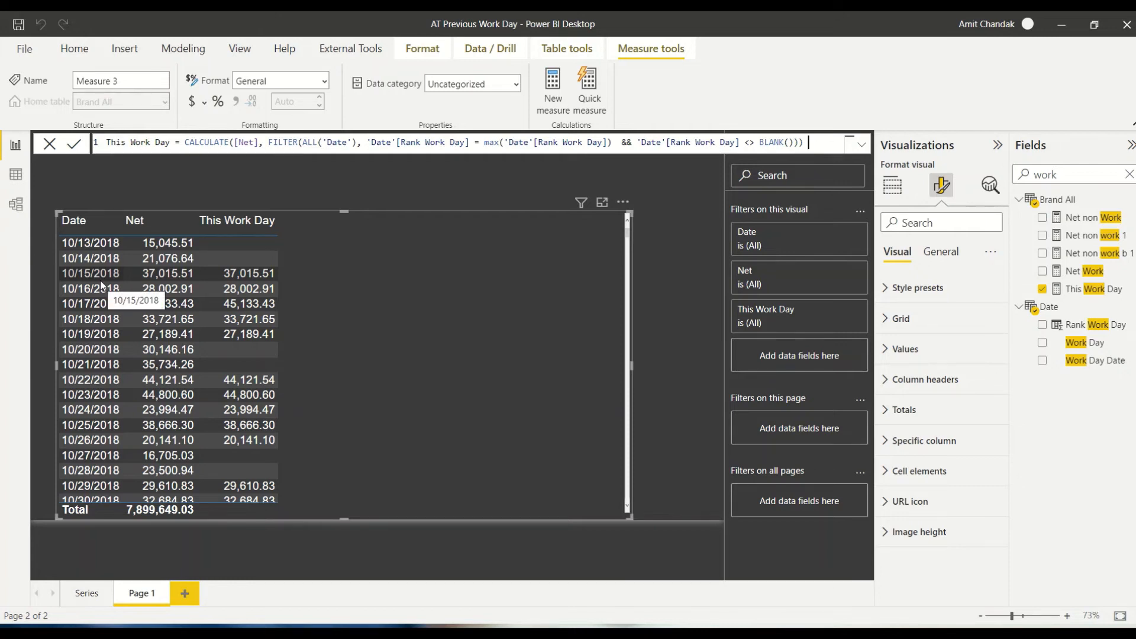
- Subtract 1 from max('Date'[Rank Work Day]) in the copied formula and try to commit it under its copied name
click(616, 144)
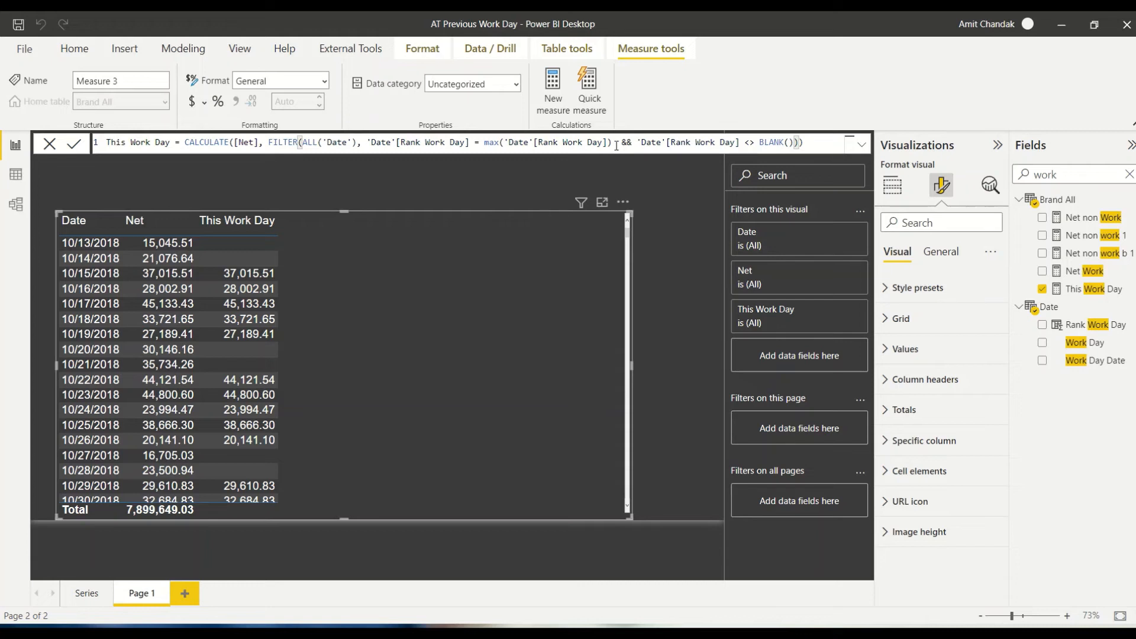
text(-1)
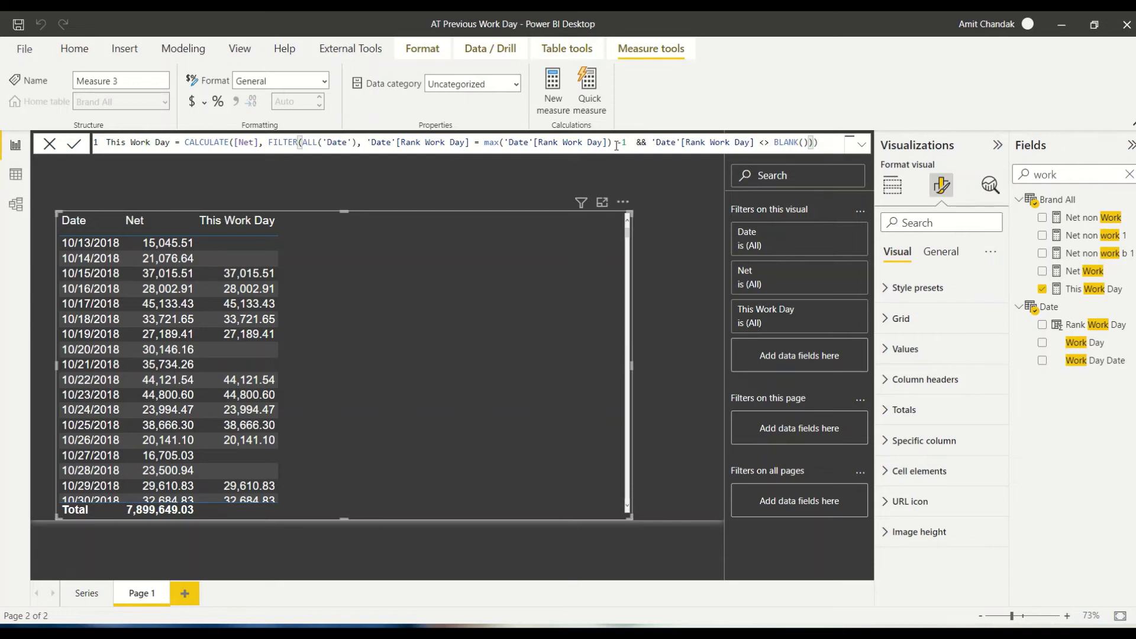
key(Return)
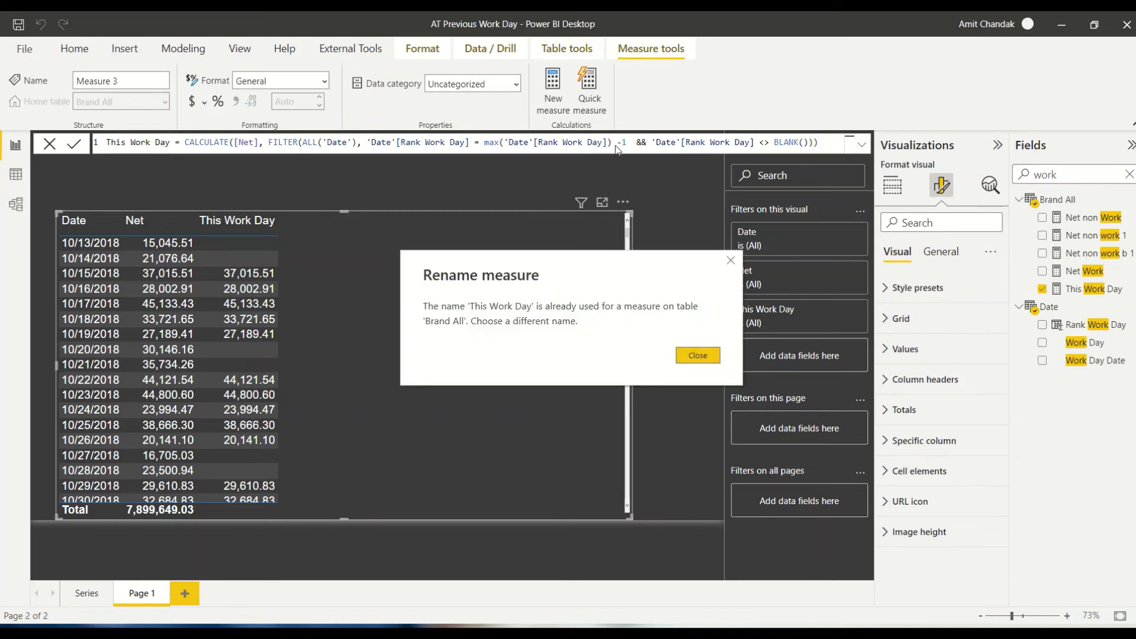
click(697, 358)
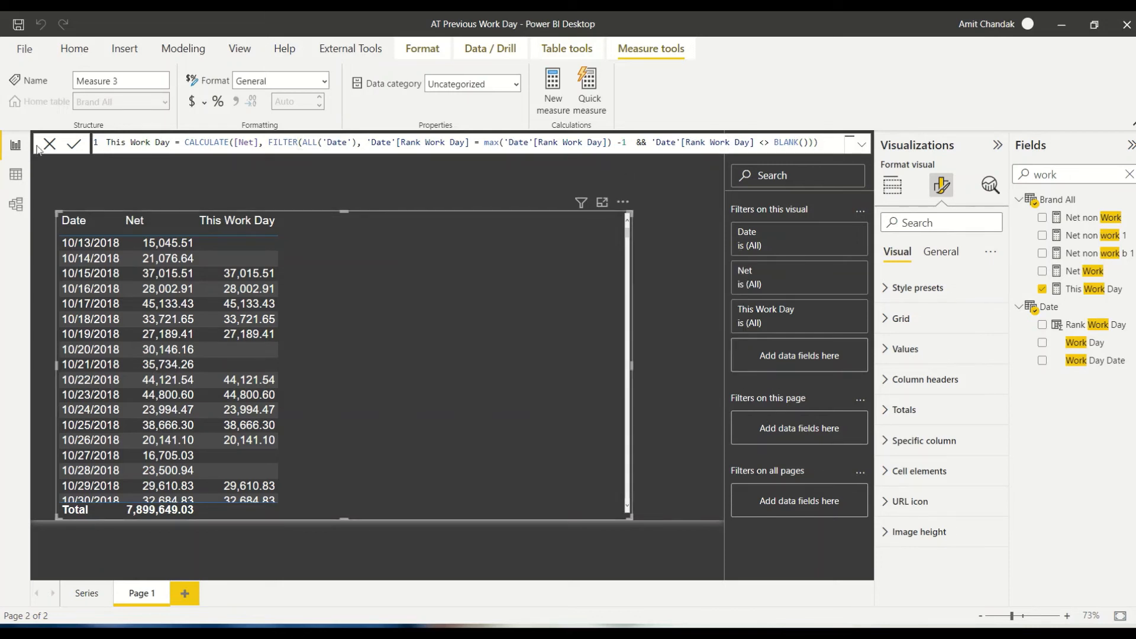
- Rename the copied measure Last Work Day, commit it and add it to the table visual
double_click(121, 143)
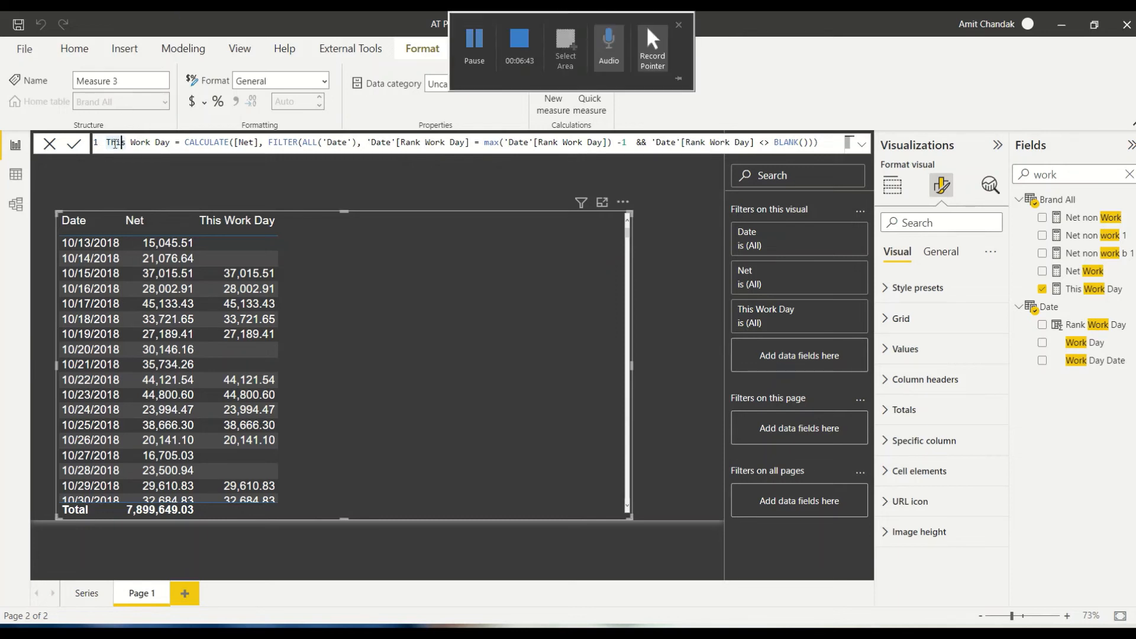
double_click(115, 143)
text(Last)
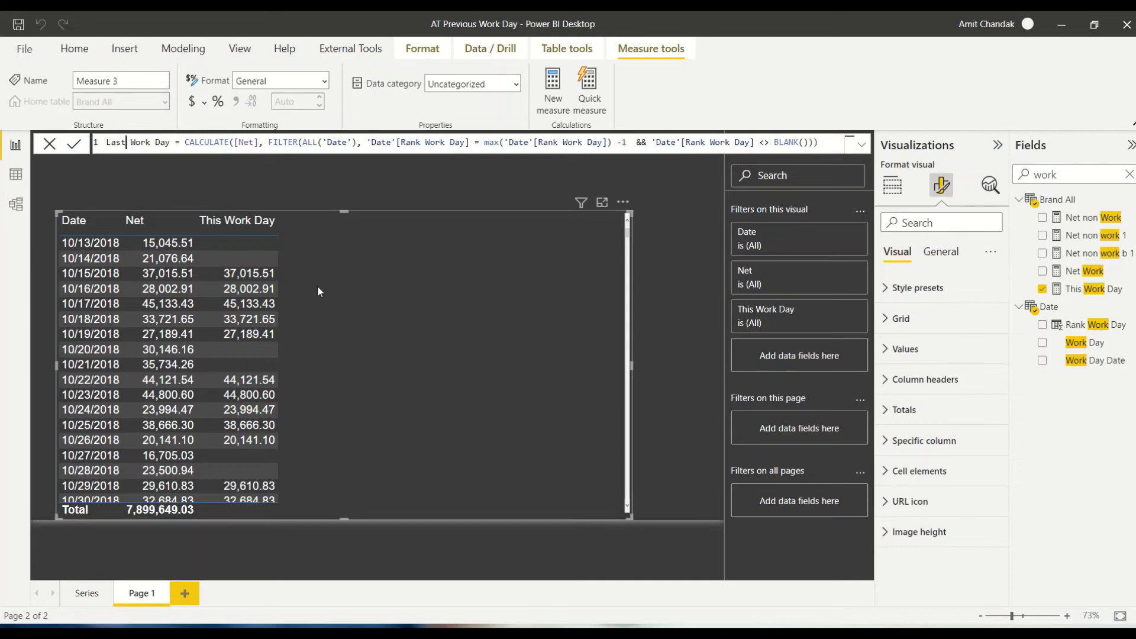
key(Return)
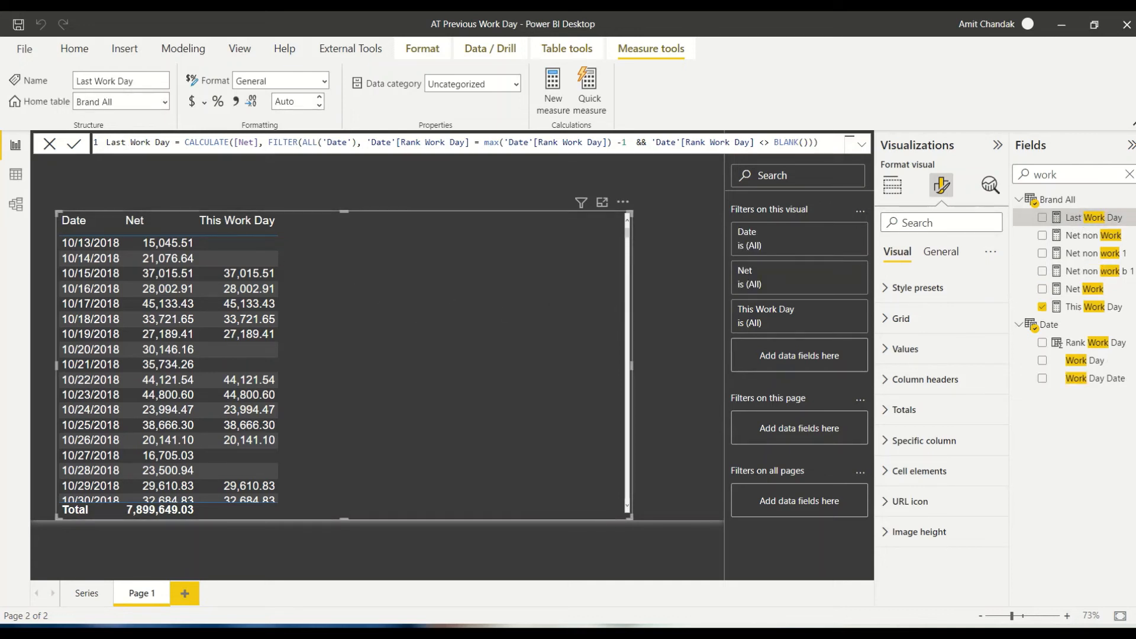
drag(1082, 221, 417, 309)
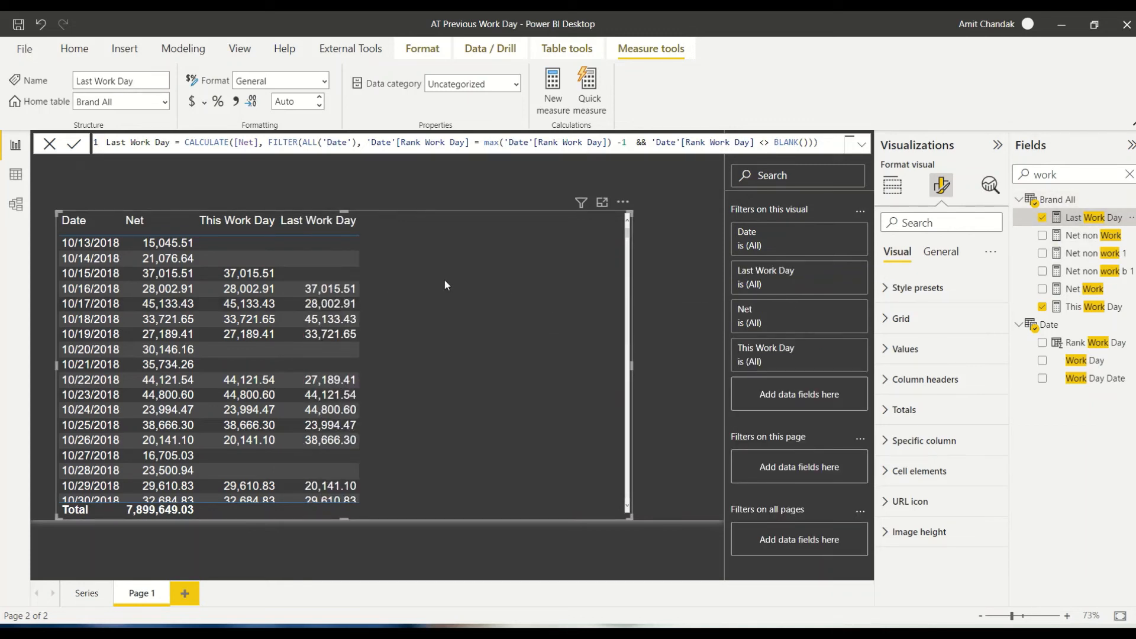
- Create a new measure named Diff % WD vs LWD
click(553, 106)
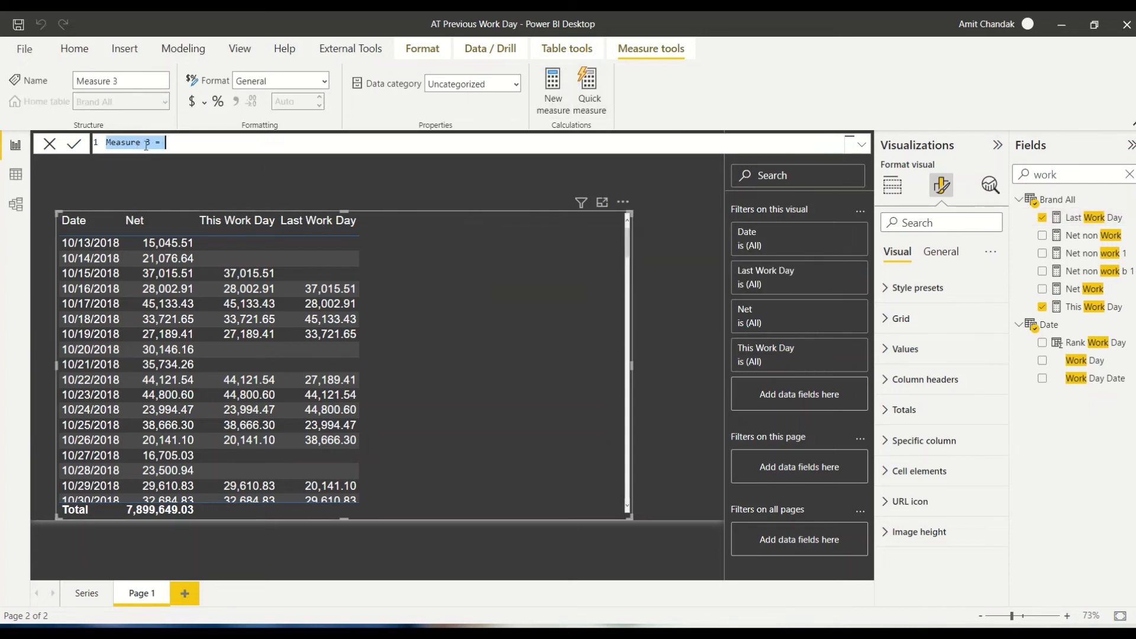
drag(152, 142, 91, 140)
text(Diff %)
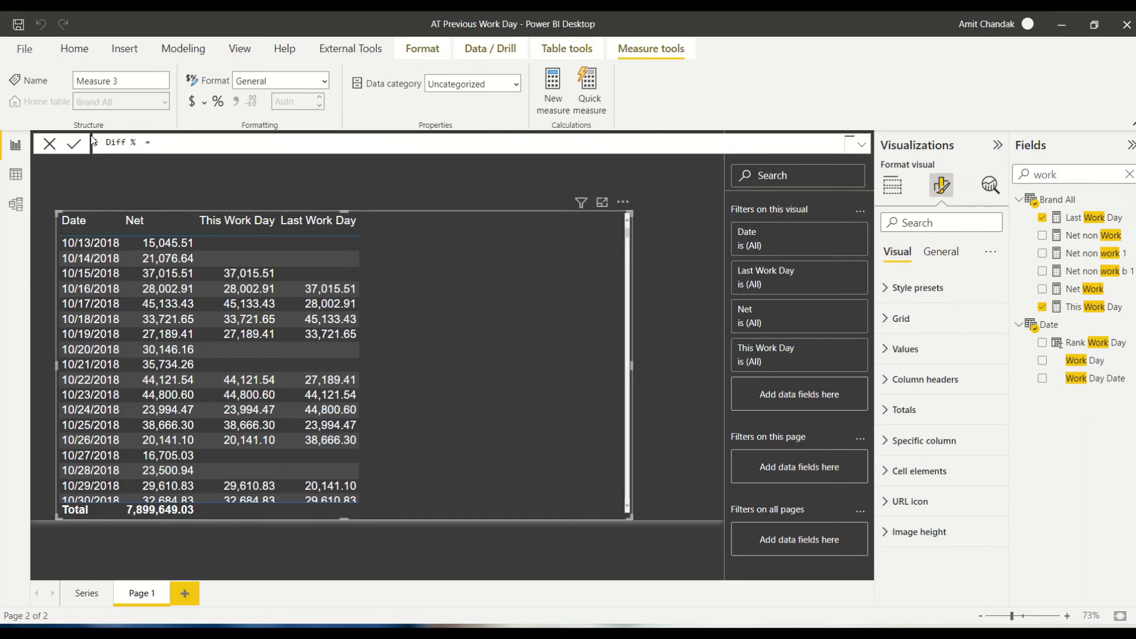
text( WD vs LWD)
key(End)
- Define the Diff % WD vs LWD measure as DIVIDE([This Work Day]-[Last Work Day], [Last Work Day]) and commit it
text(DIVIDE()
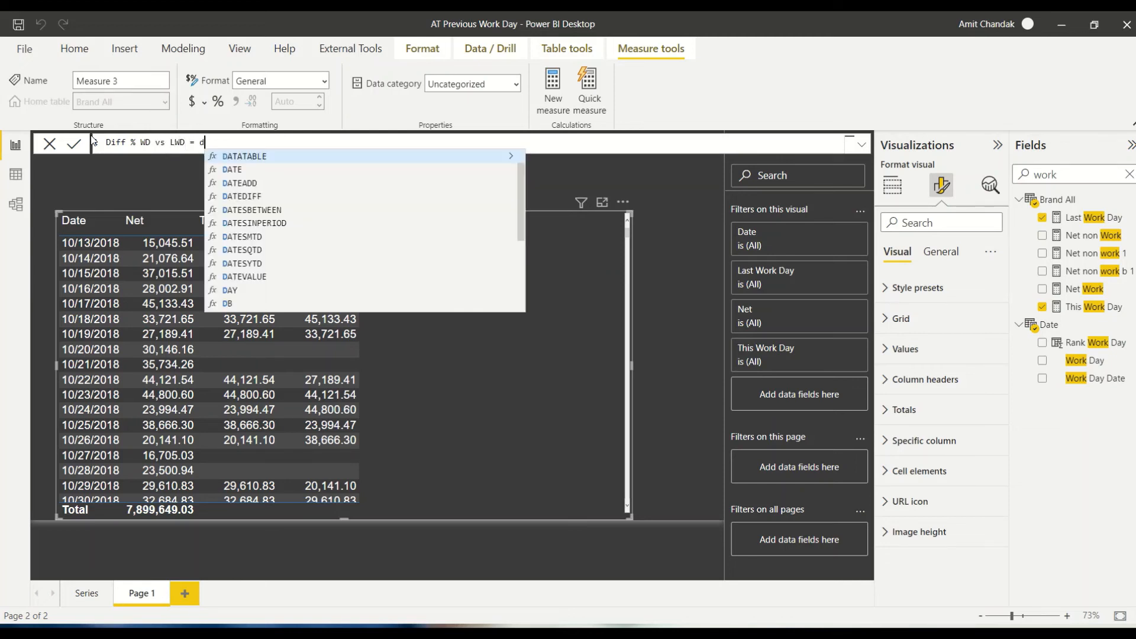
text([th)
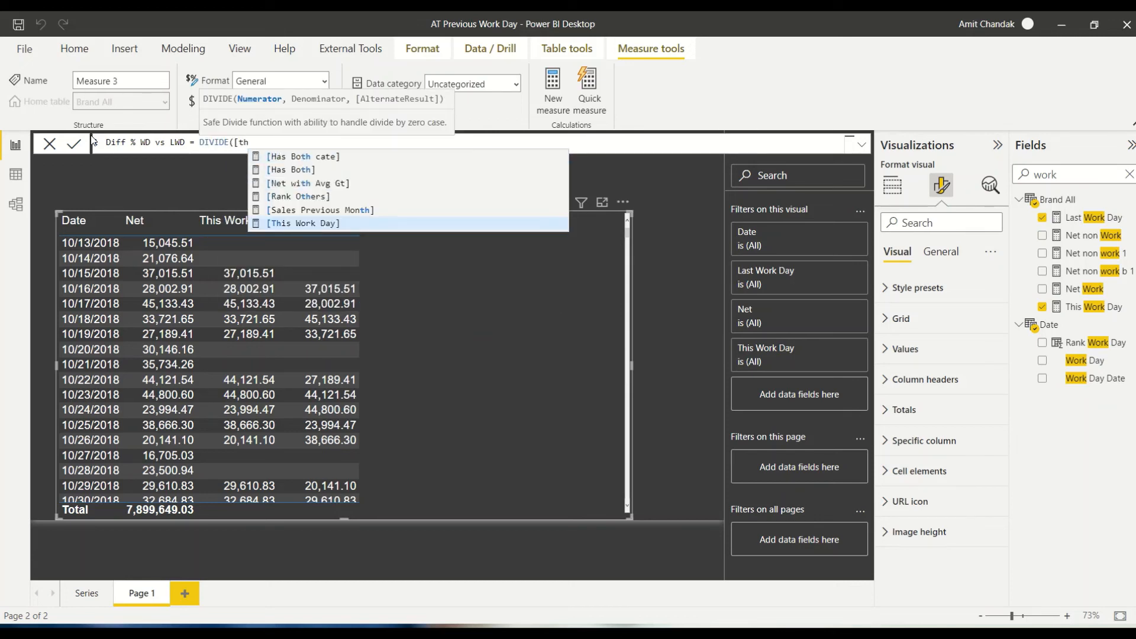
key(Tab)
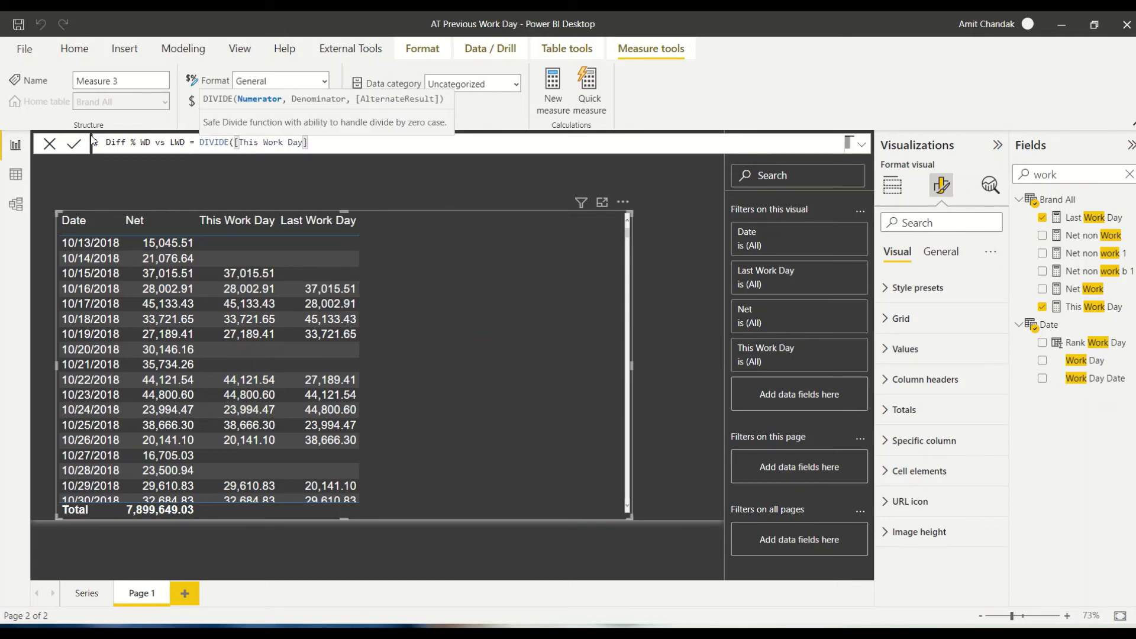
text(-[la)
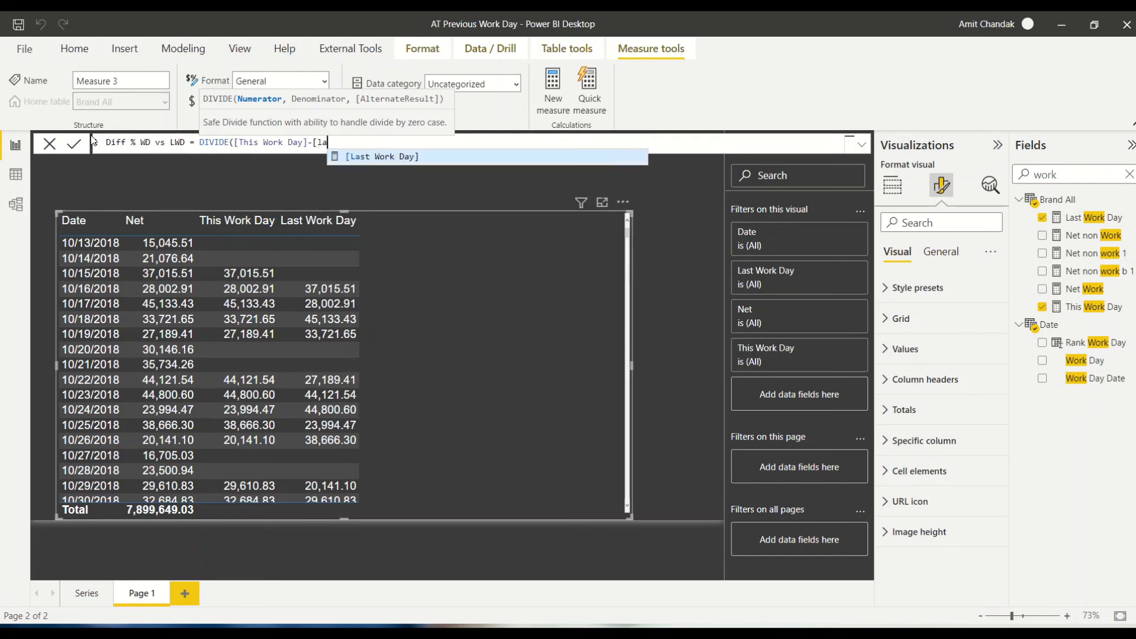
key(Tab)
text(, [la)
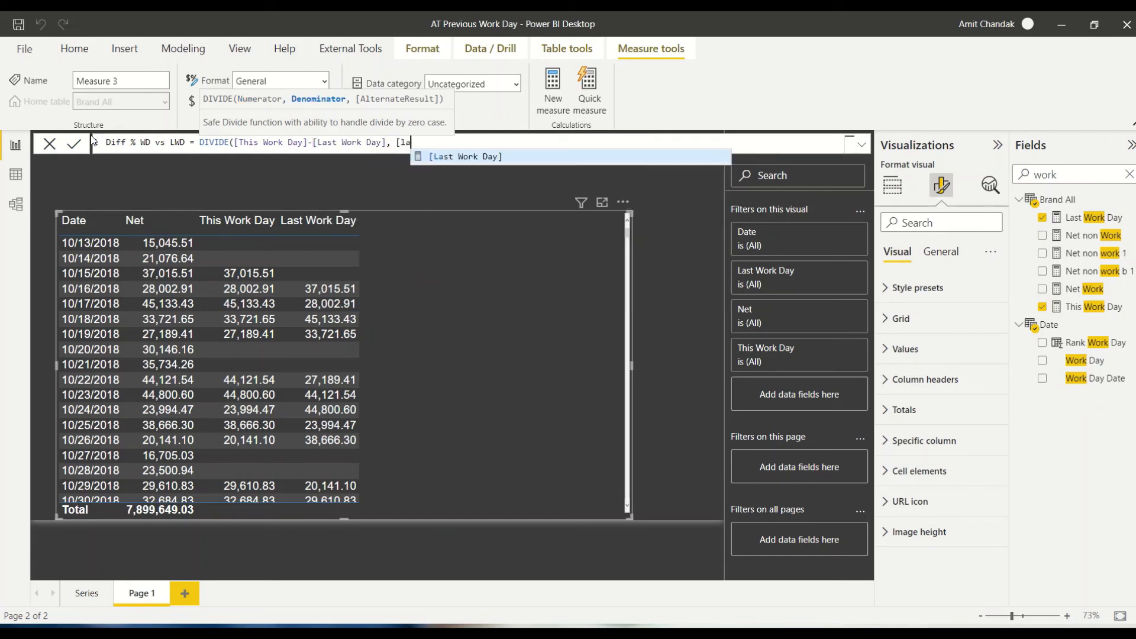
key(Tab)
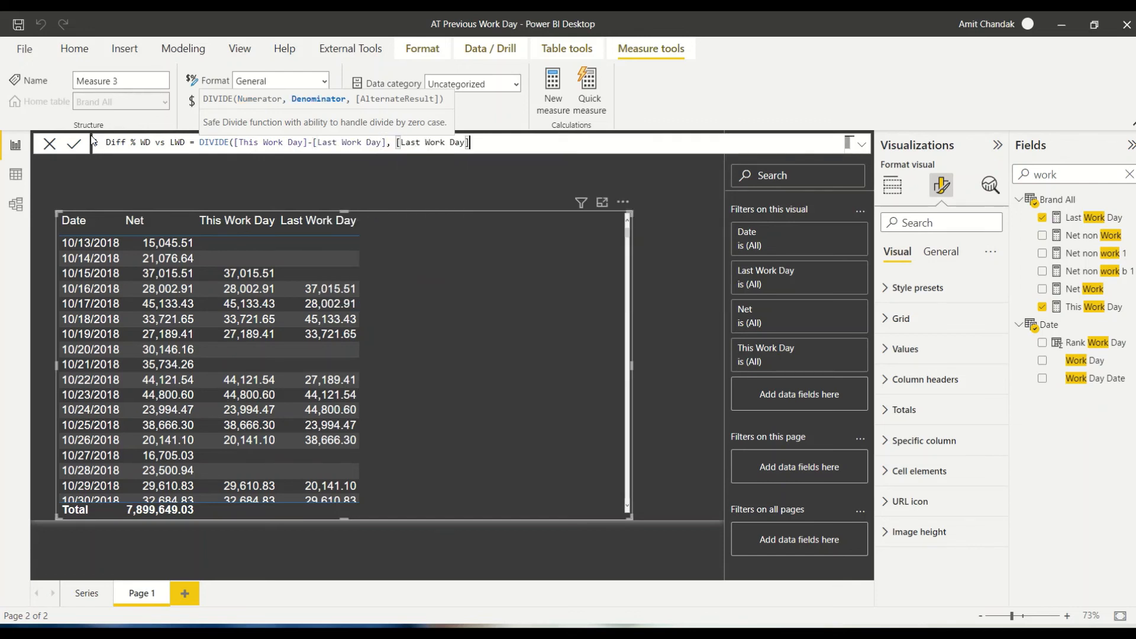
text())
key(Return)
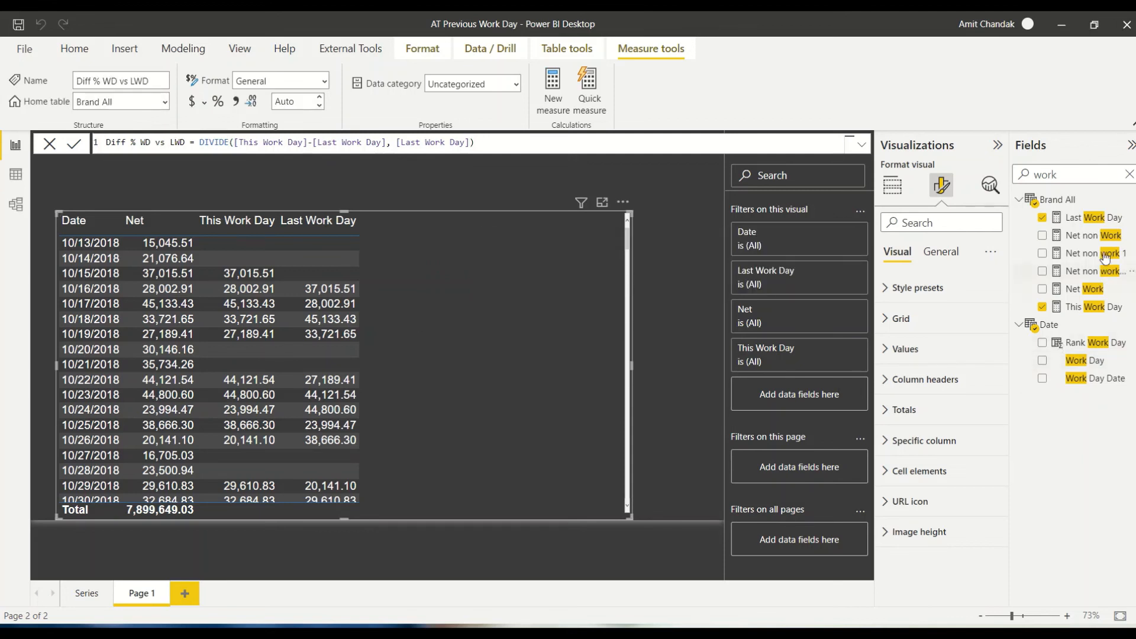
- Search the fields for "diff" and add the Diff % WD vs LWD measure to the table visual
double_click(1072, 175)
text(diff)
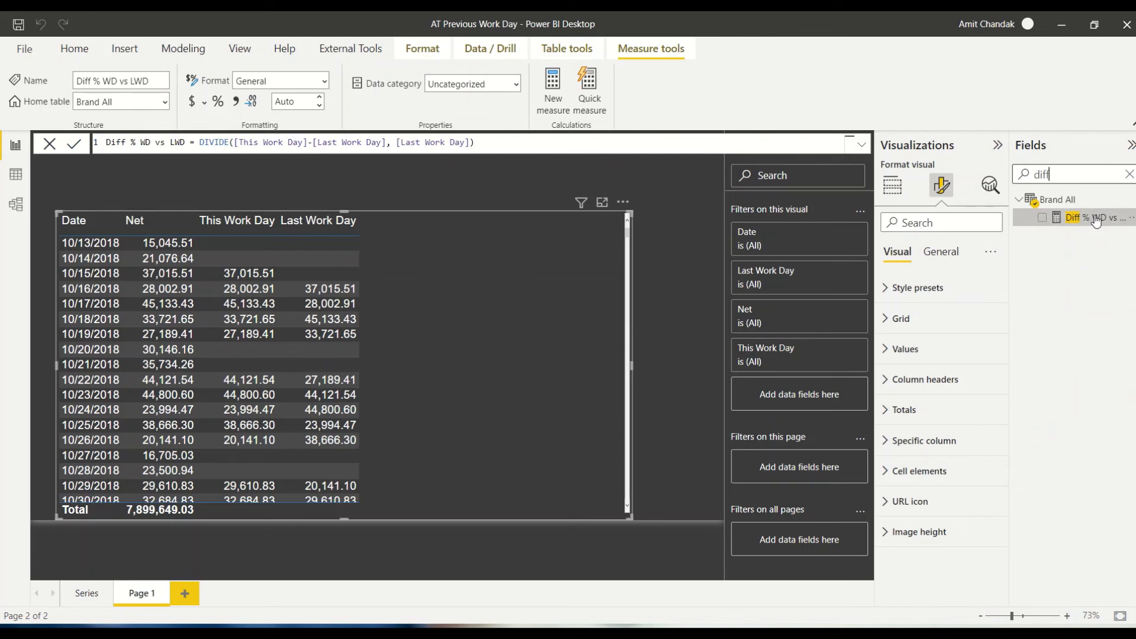
drag(1096, 220, 483, 303)
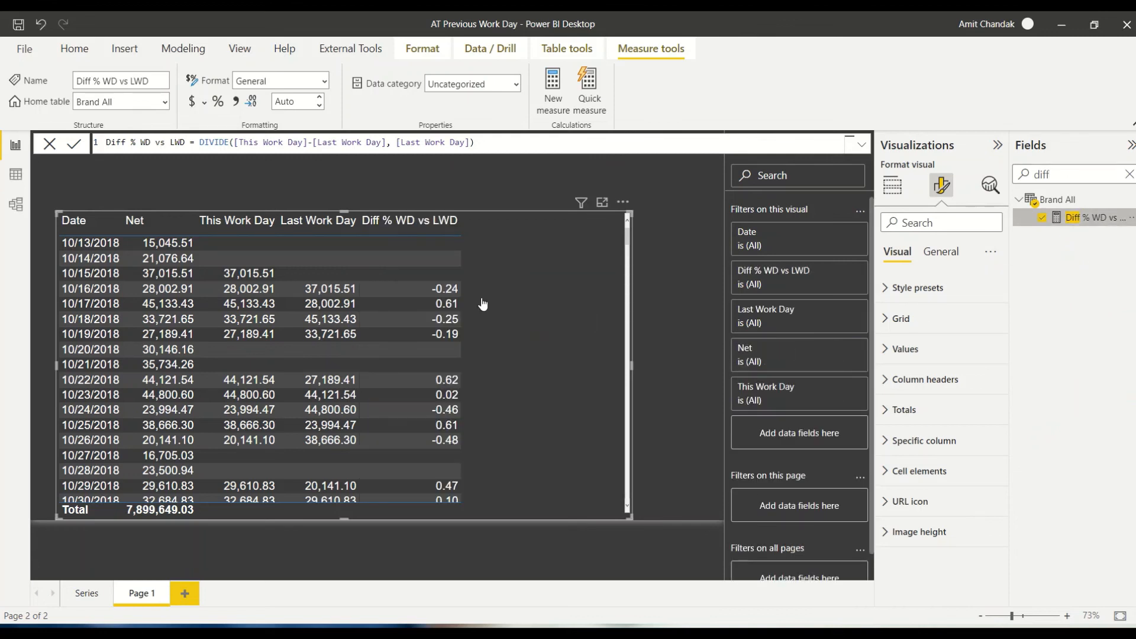